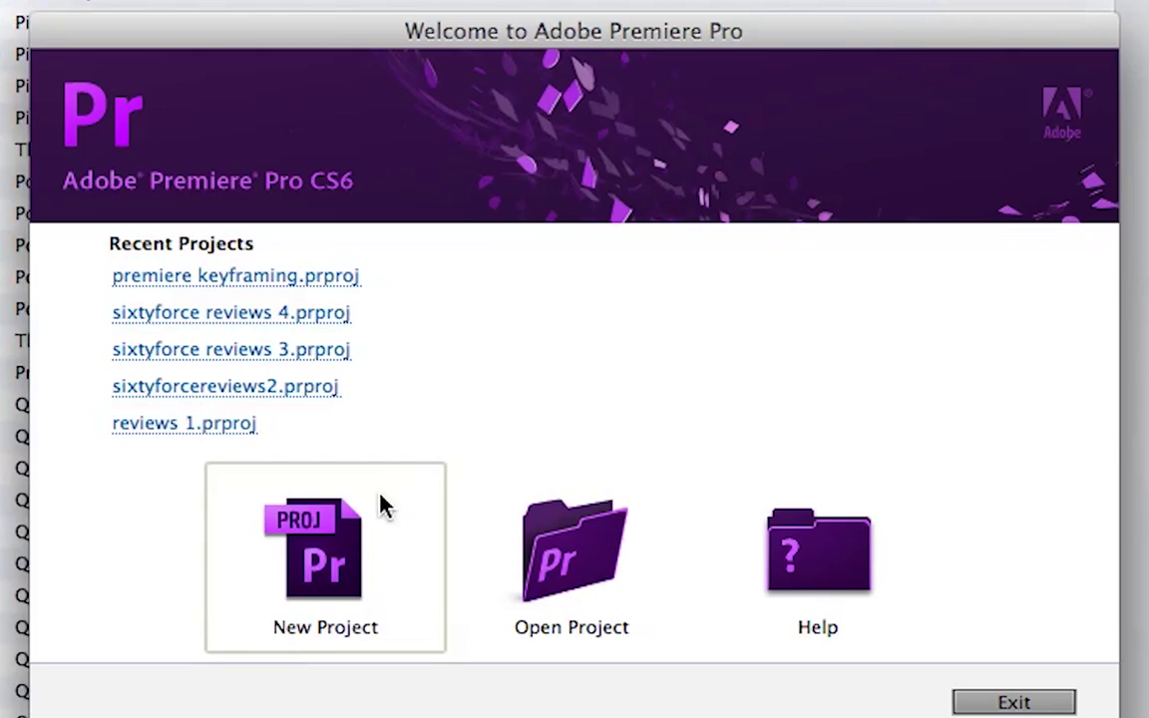
- Start a new project, keeping HDV capture, Timecode video display and Audio Samples audio display
click(302, 564)
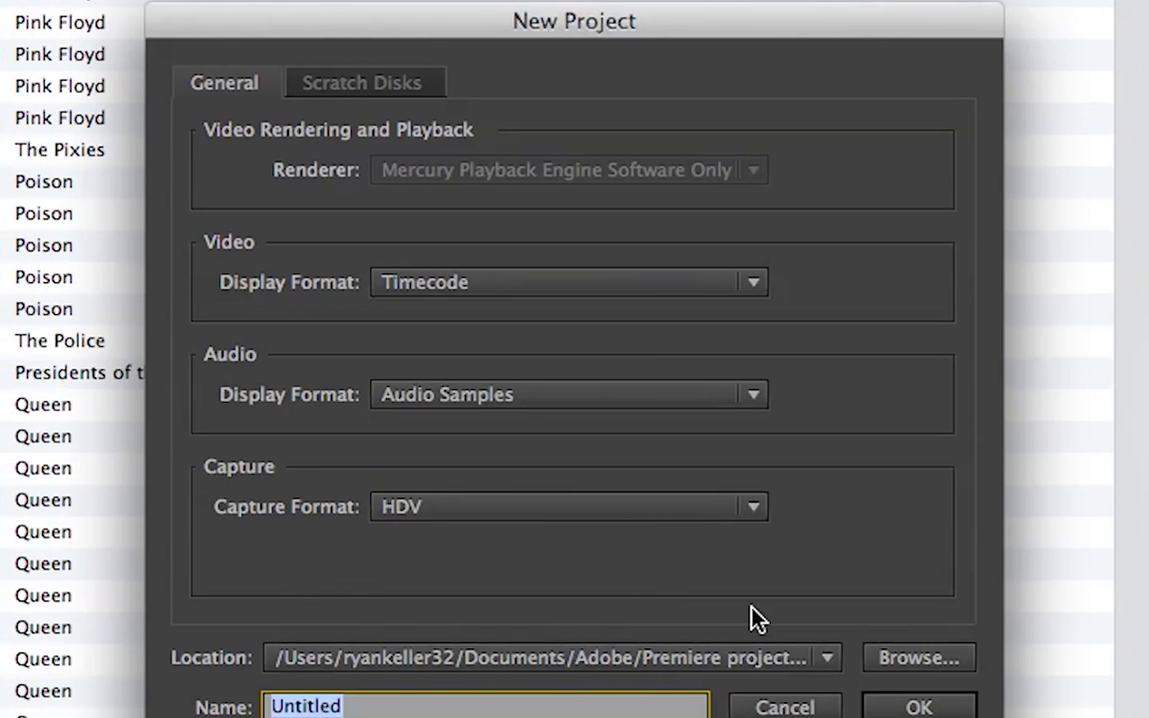
click(437, 514)
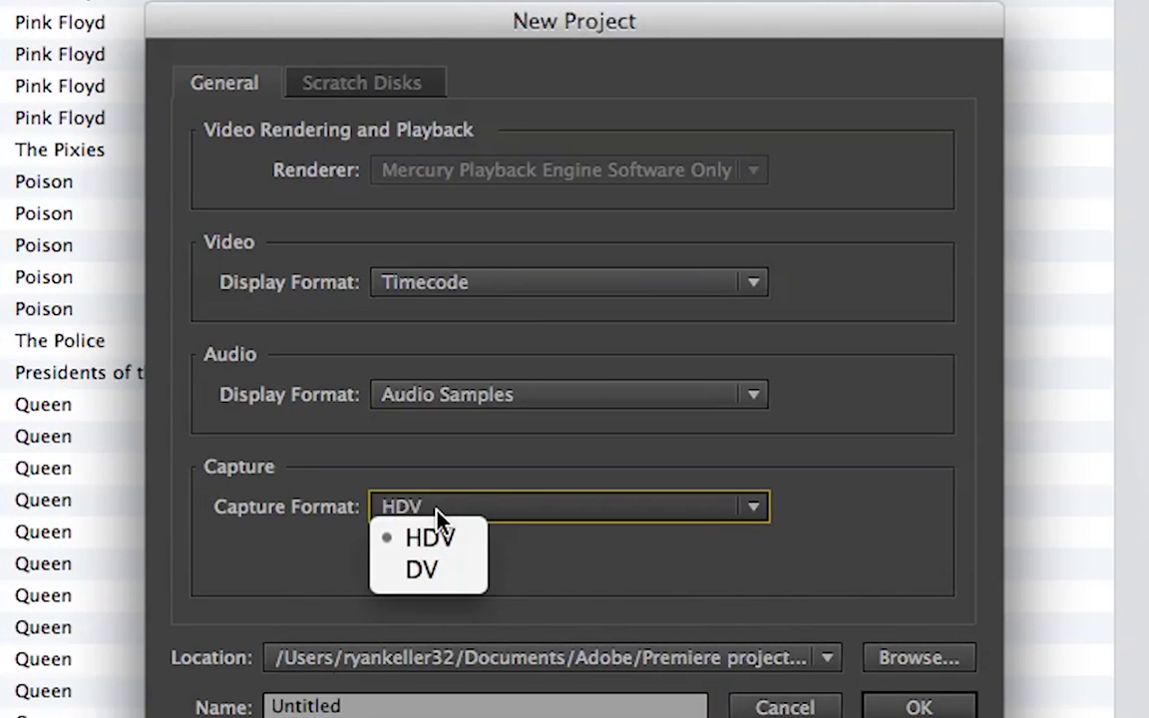
click(681, 518)
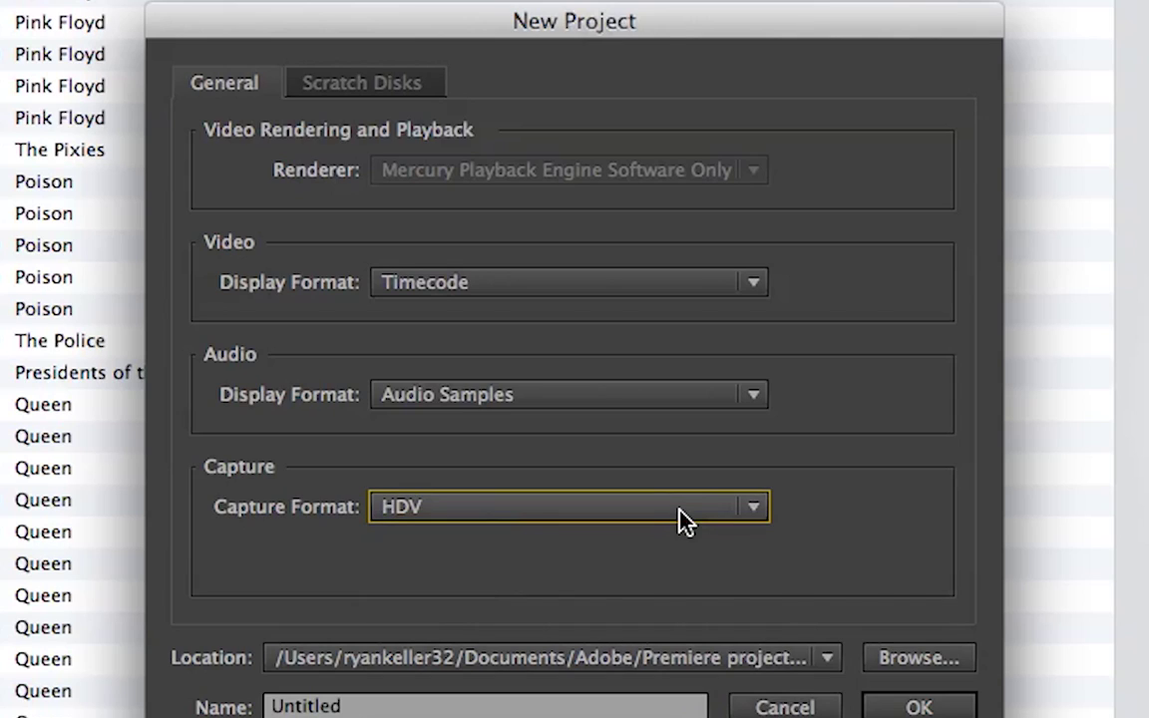
click(533, 285)
click(532, 287)
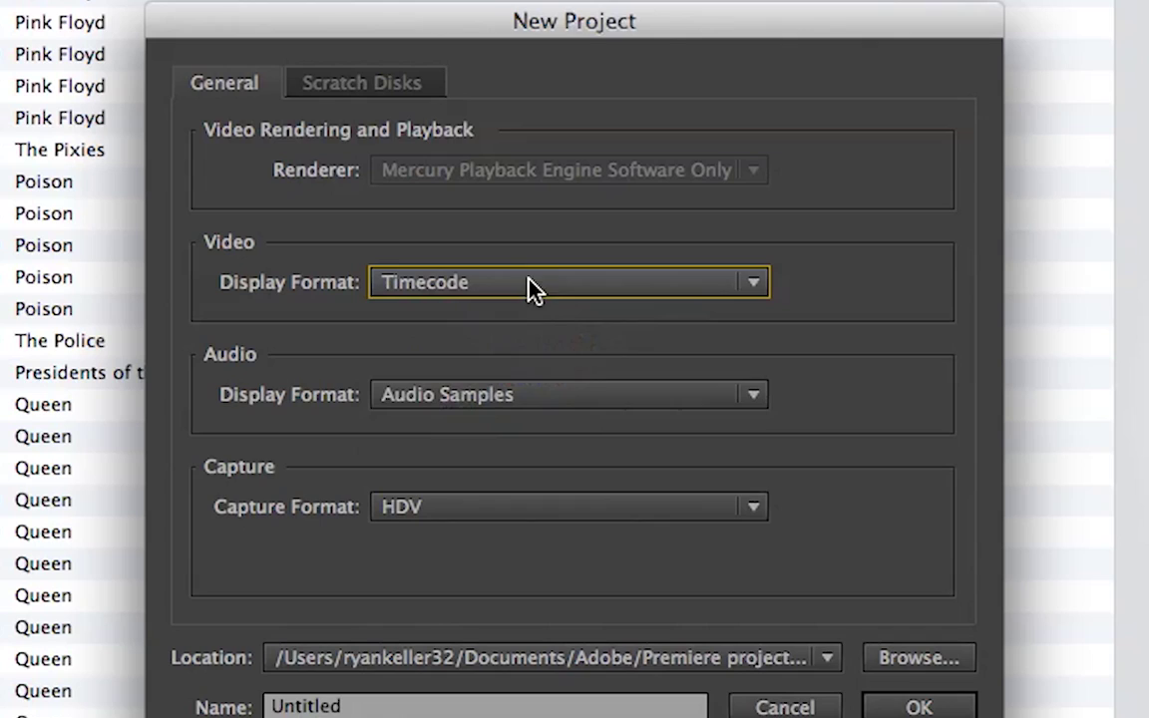
click(512, 401)
click(744, 404)
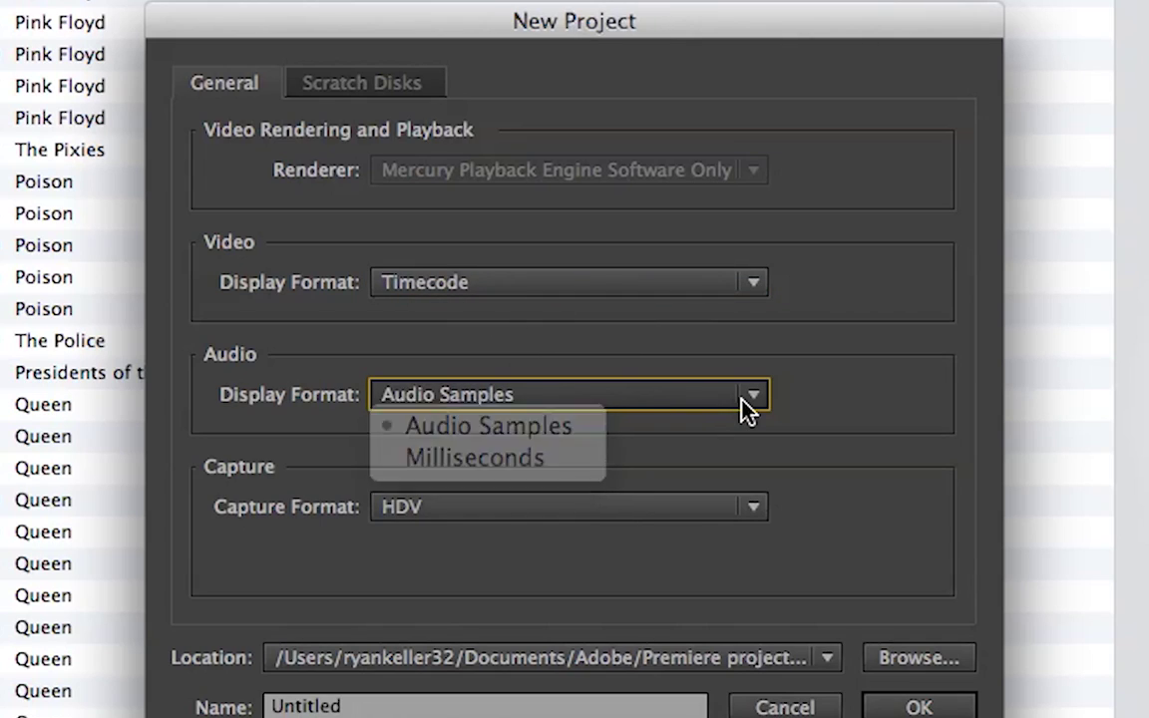
- Review the scratch disk paths, leaving Audio Previews and the rest on Same as Project
click(393, 88)
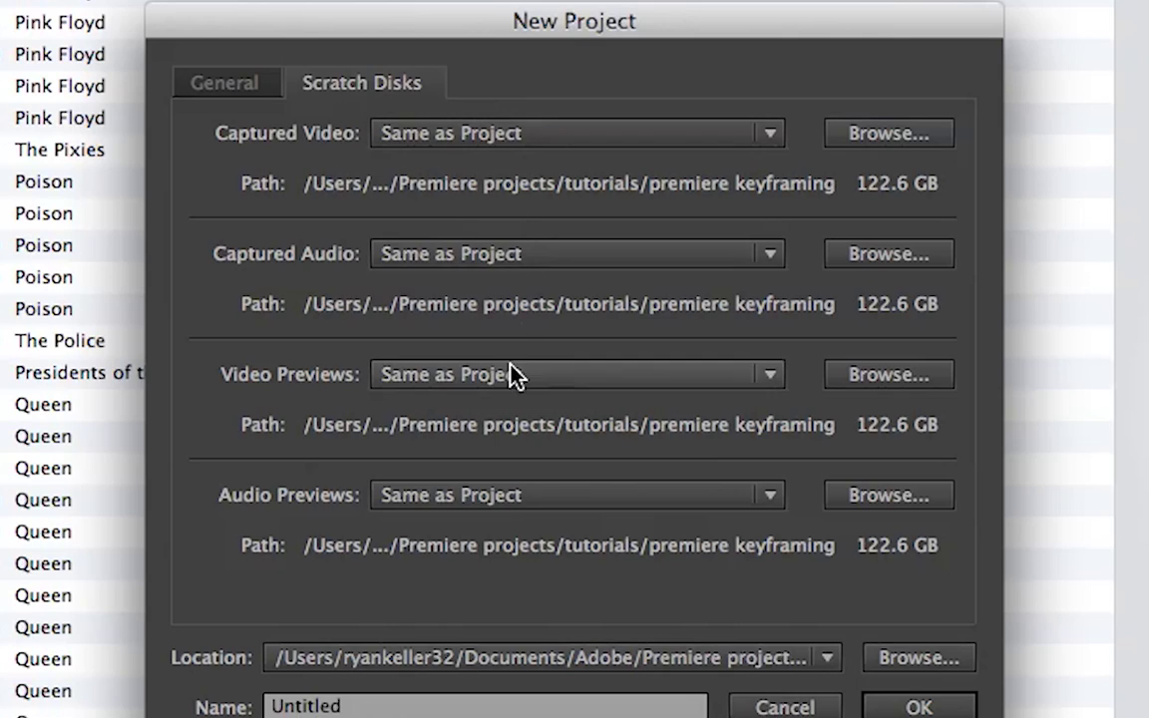
click(862, 498)
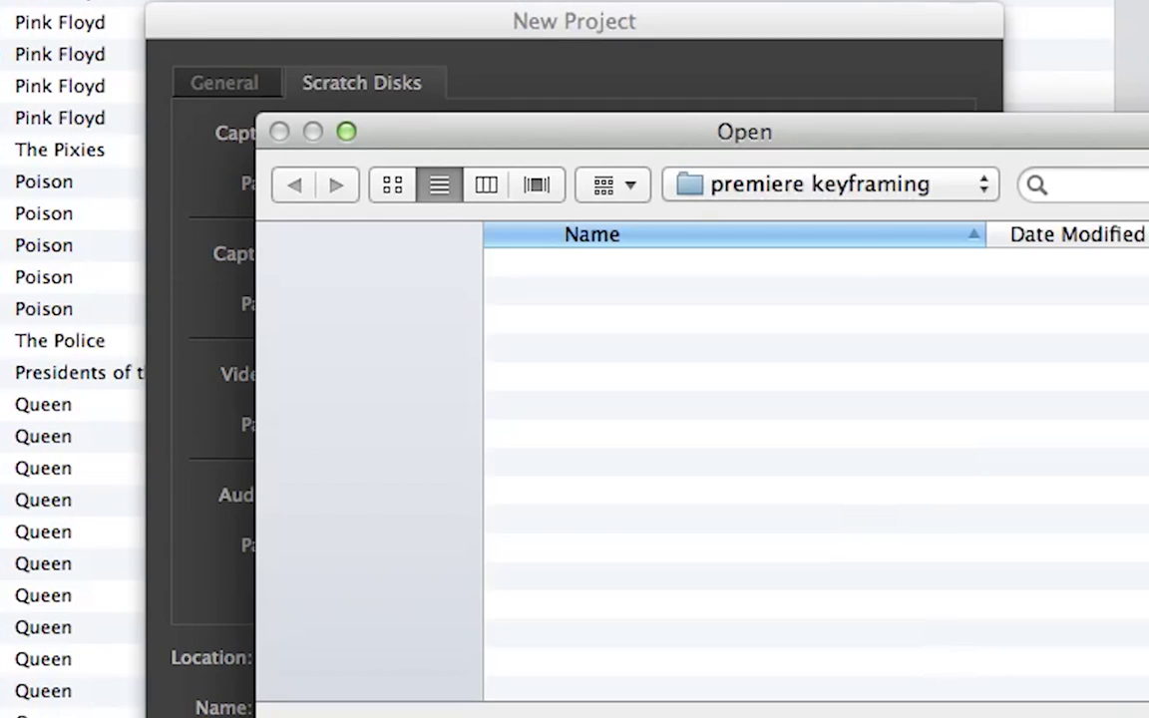
key(Escape)
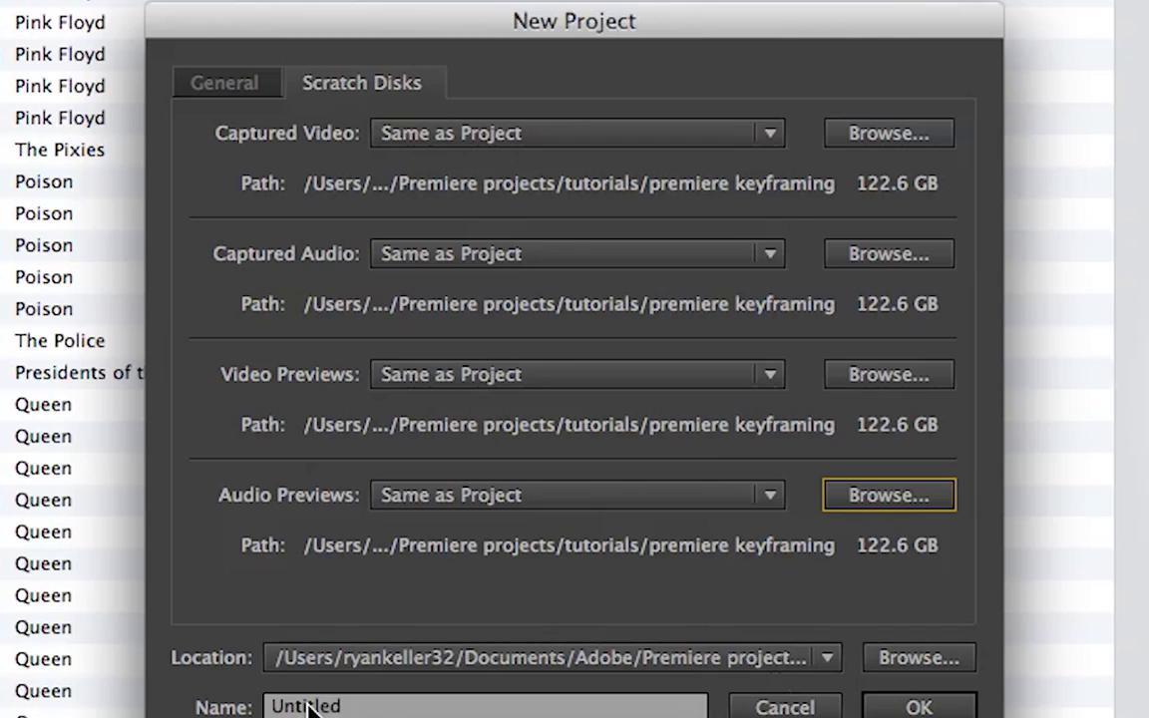
- Rename the project from Untitled to 'starting premiere'
click(403, 711)
drag(403, 706, 205, 698)
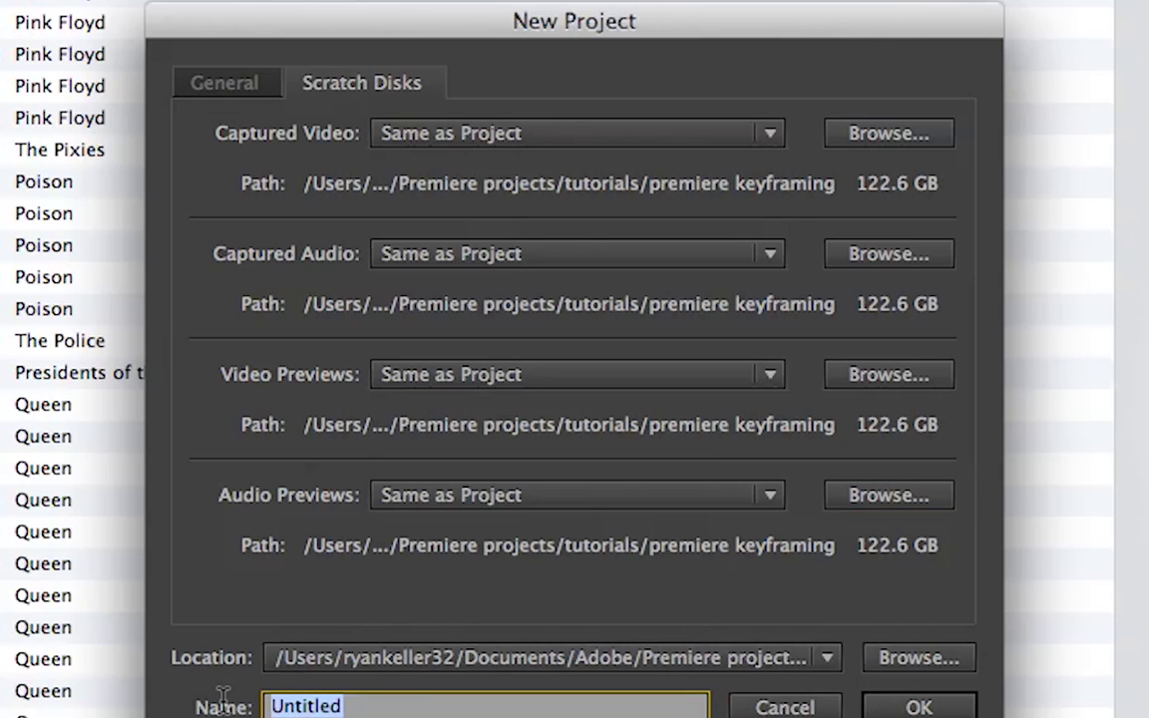
text(startin)
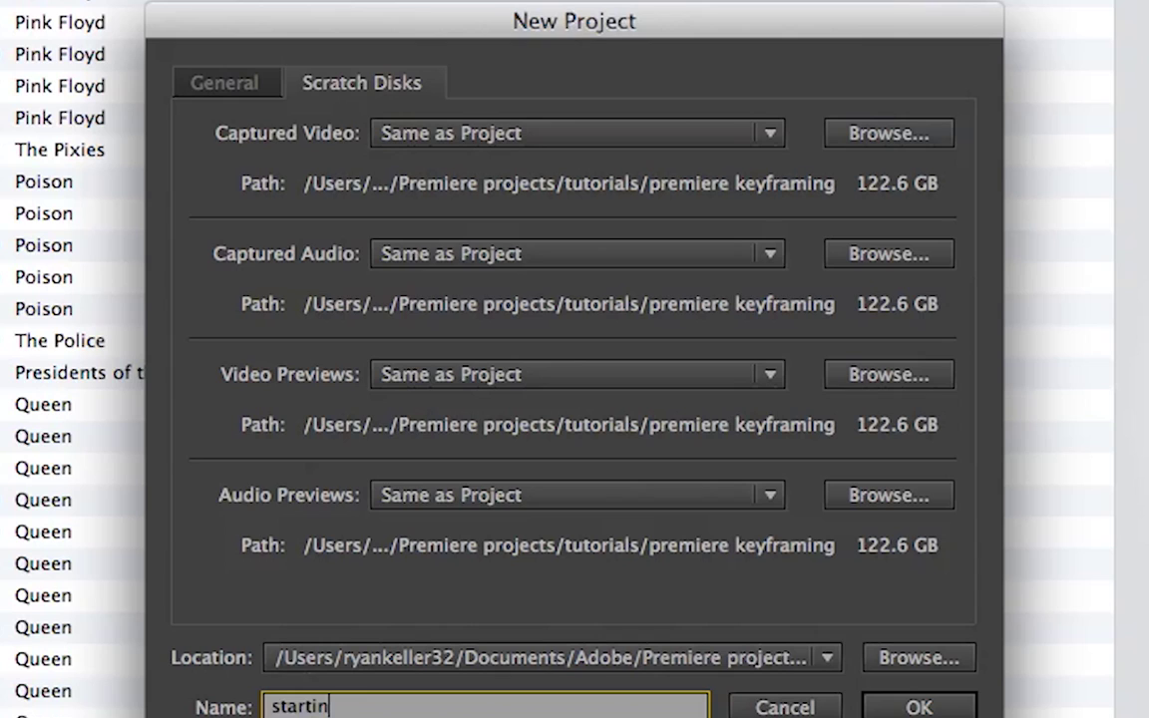
text(g premiere)
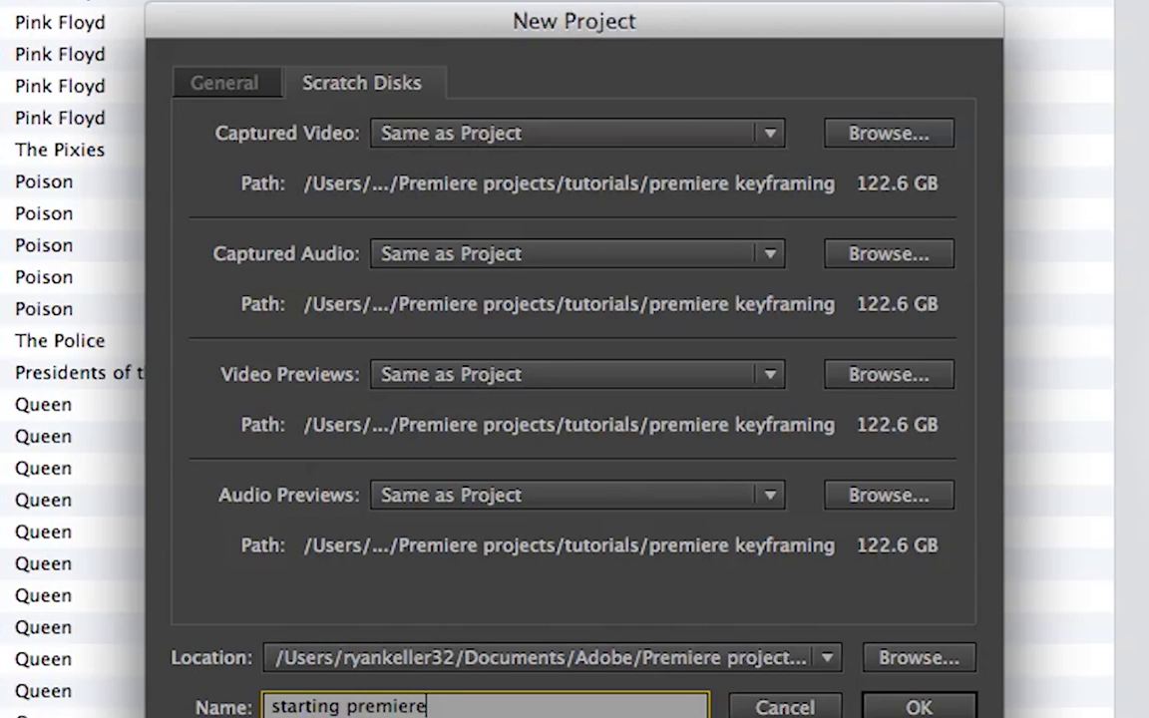
- Set the project location to a new 'starting premiere' folder in Premiere projects > tutorials
click(917, 658)
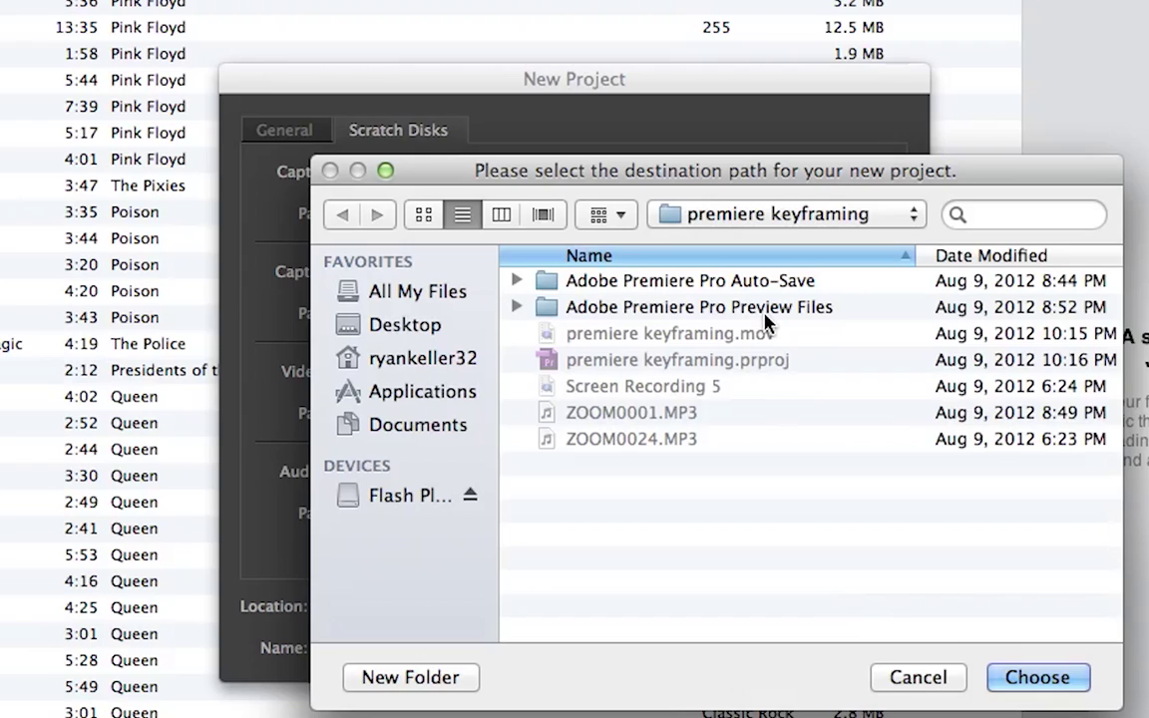
click(786, 216)
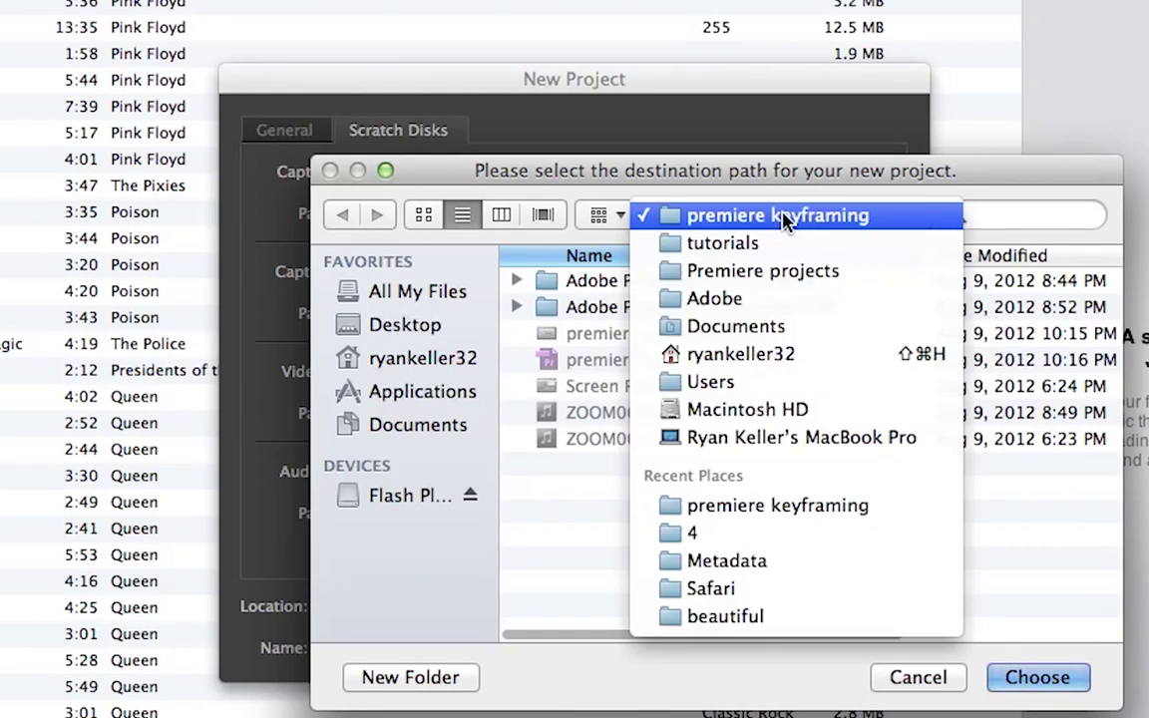
click(763, 270)
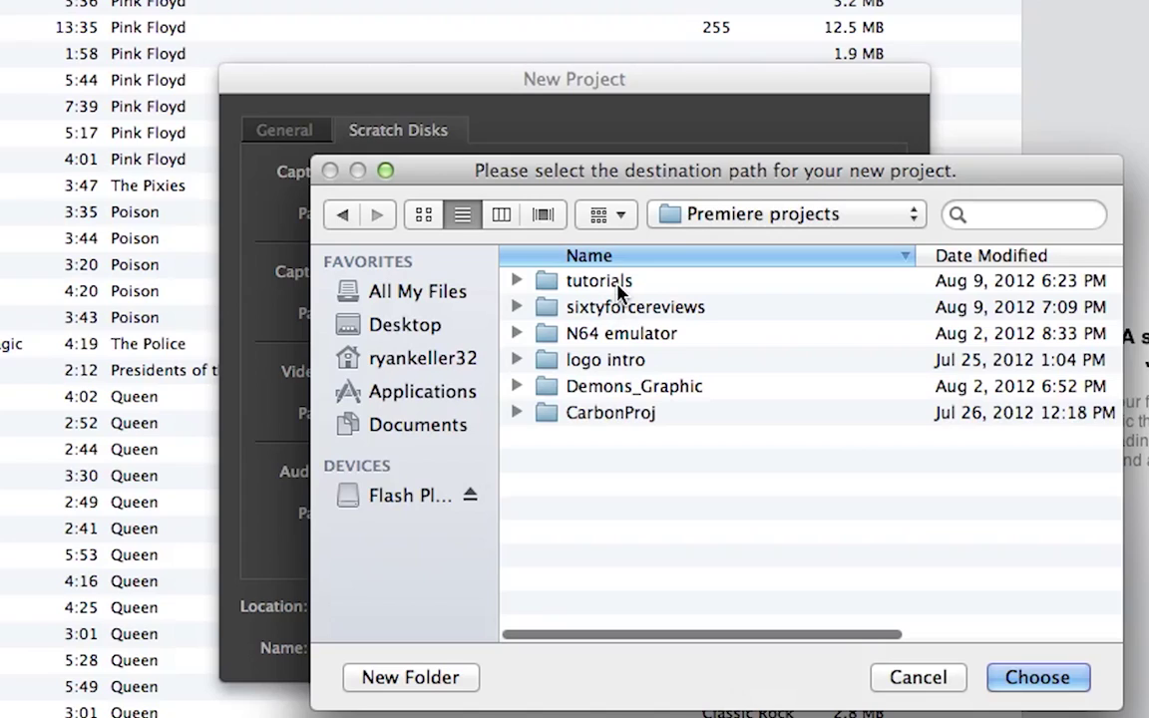
double_click(618, 285)
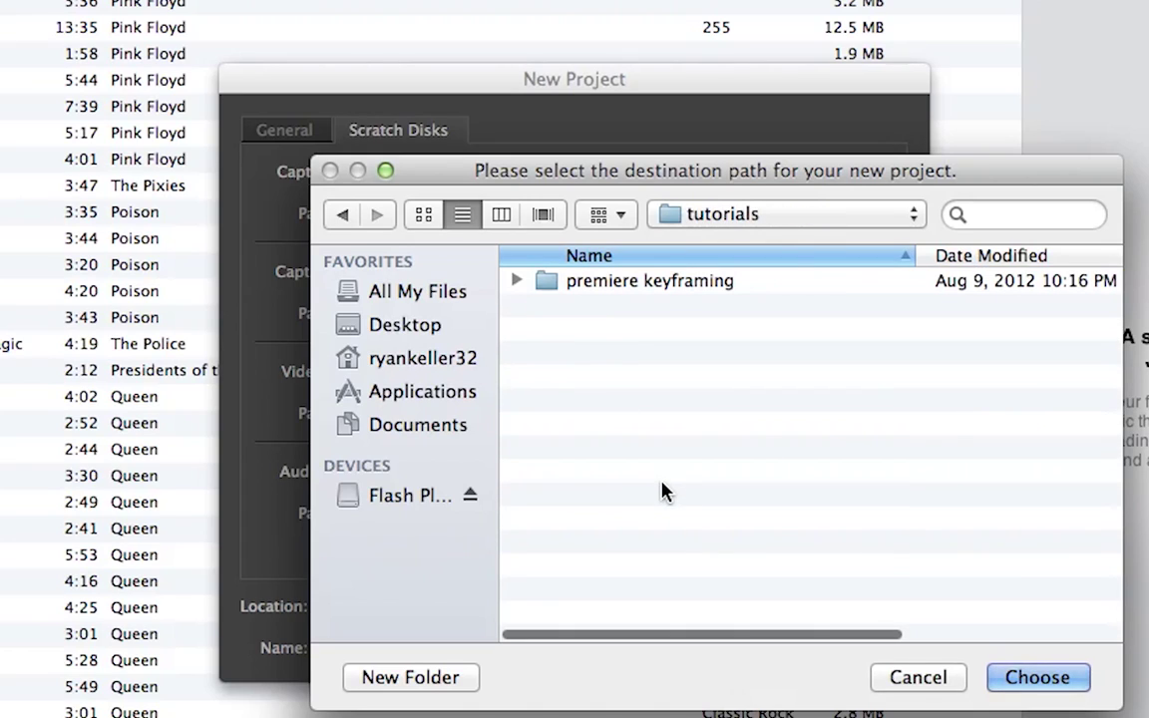
click(429, 683)
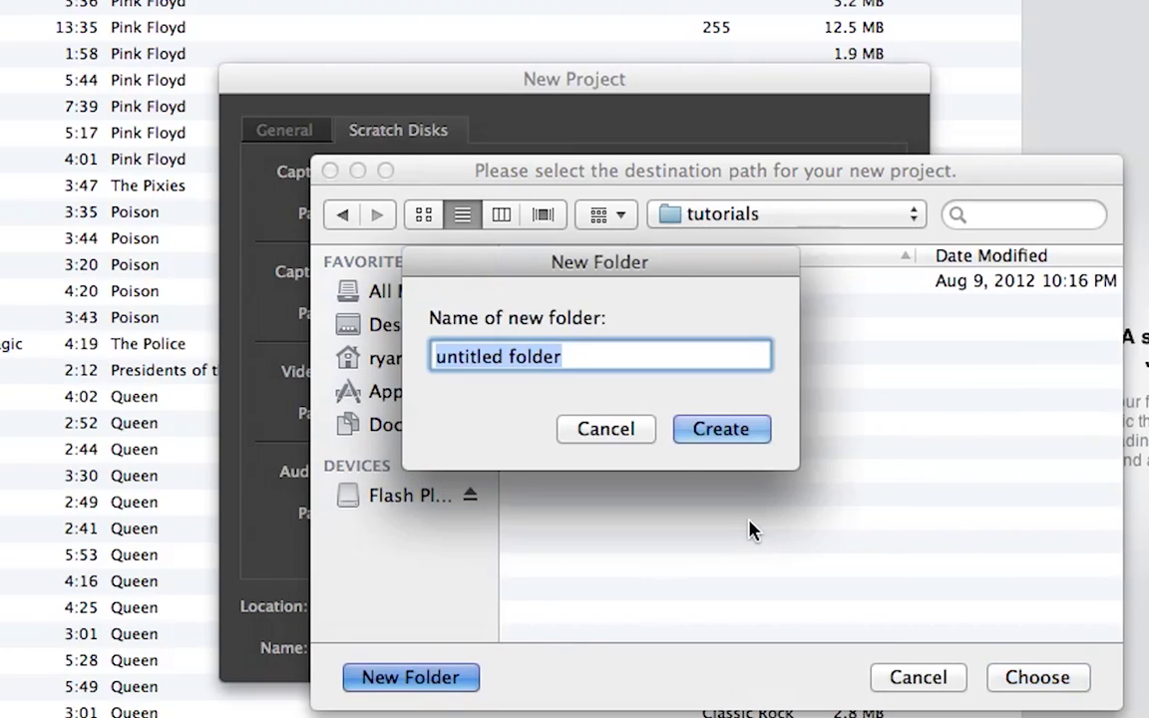
text(star)
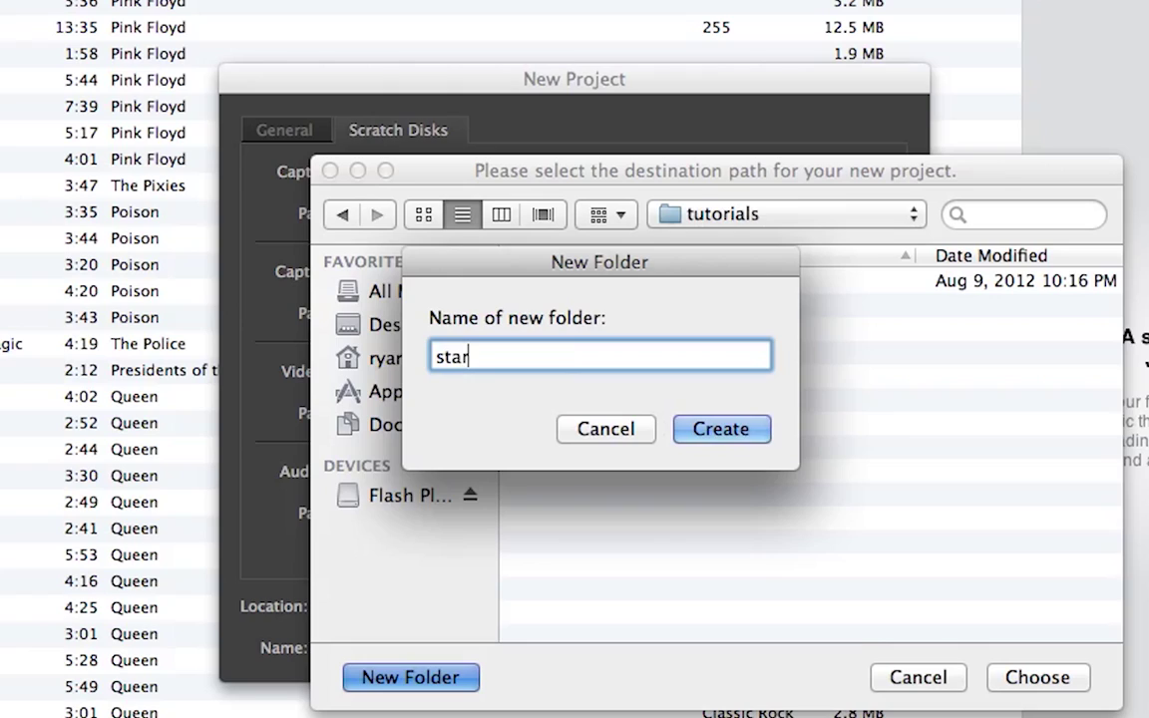
text(ting premi)
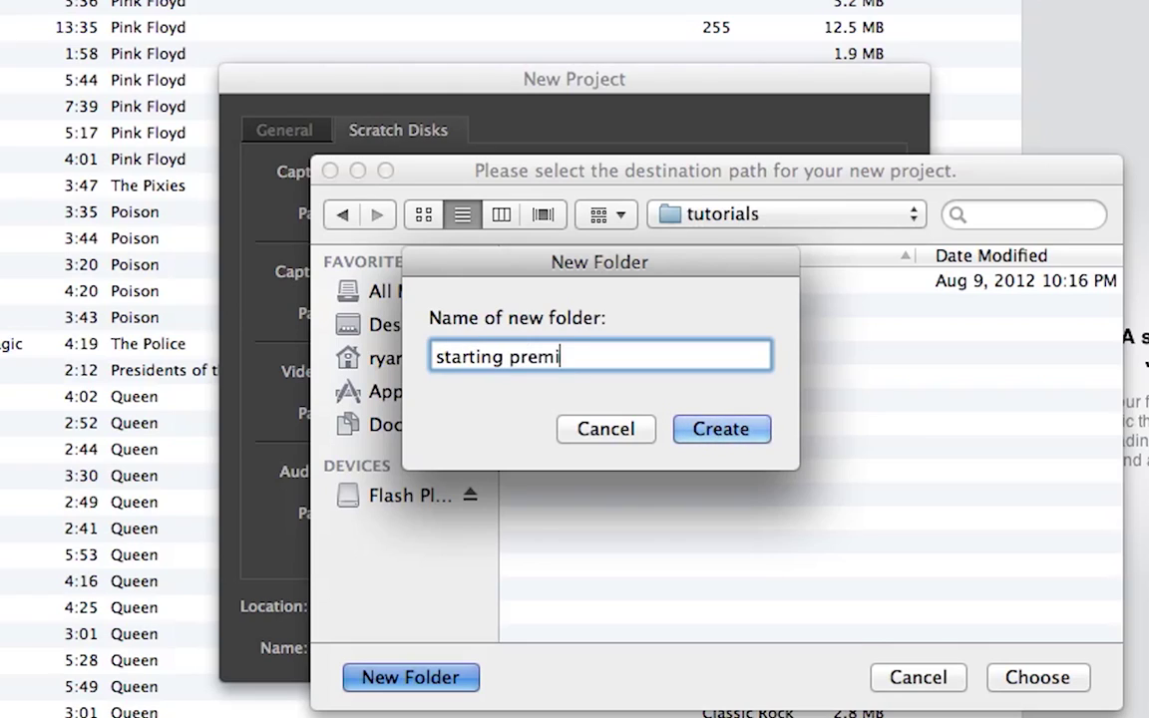
text(ere)
click(715, 431)
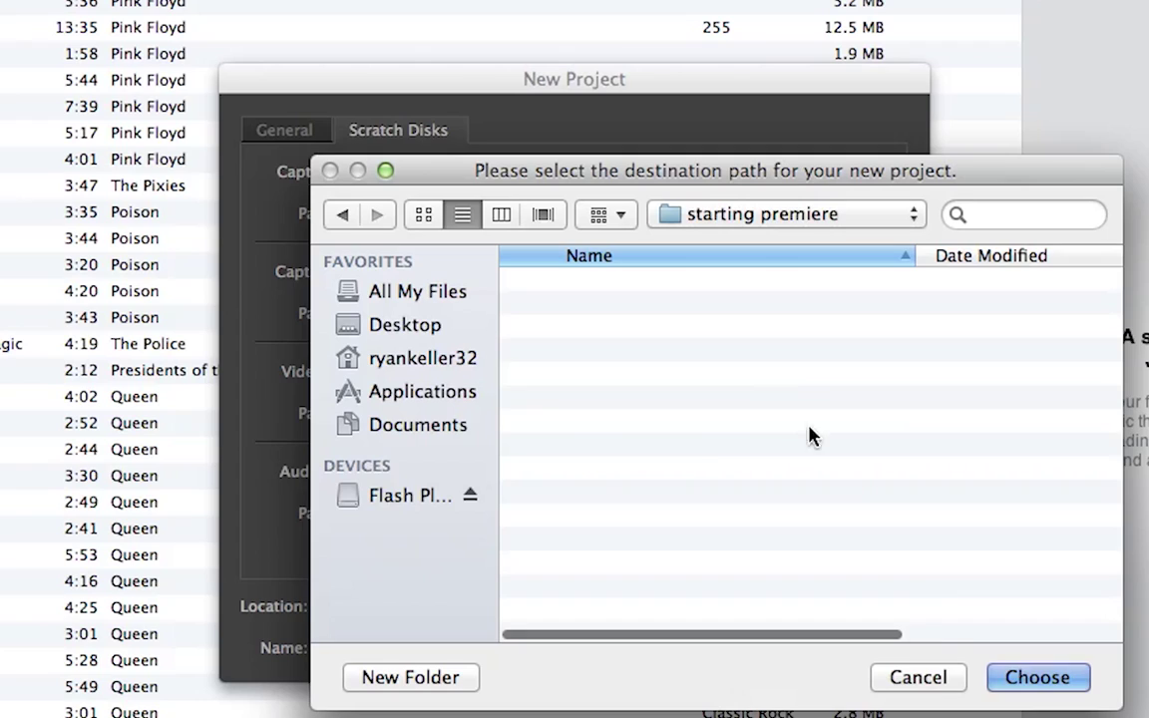
click(1037, 677)
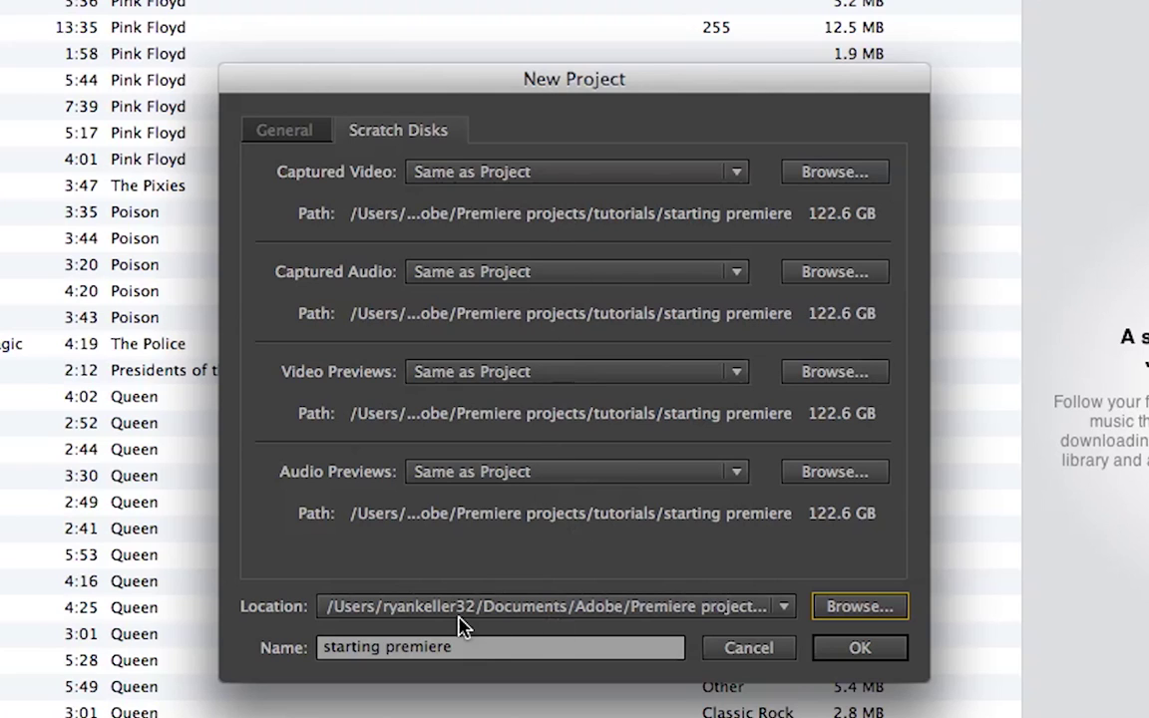
- Create the project, then create Sequence 01 from the Digital SLR 1080p > DSLR 1080p24 preset
click(843, 650)
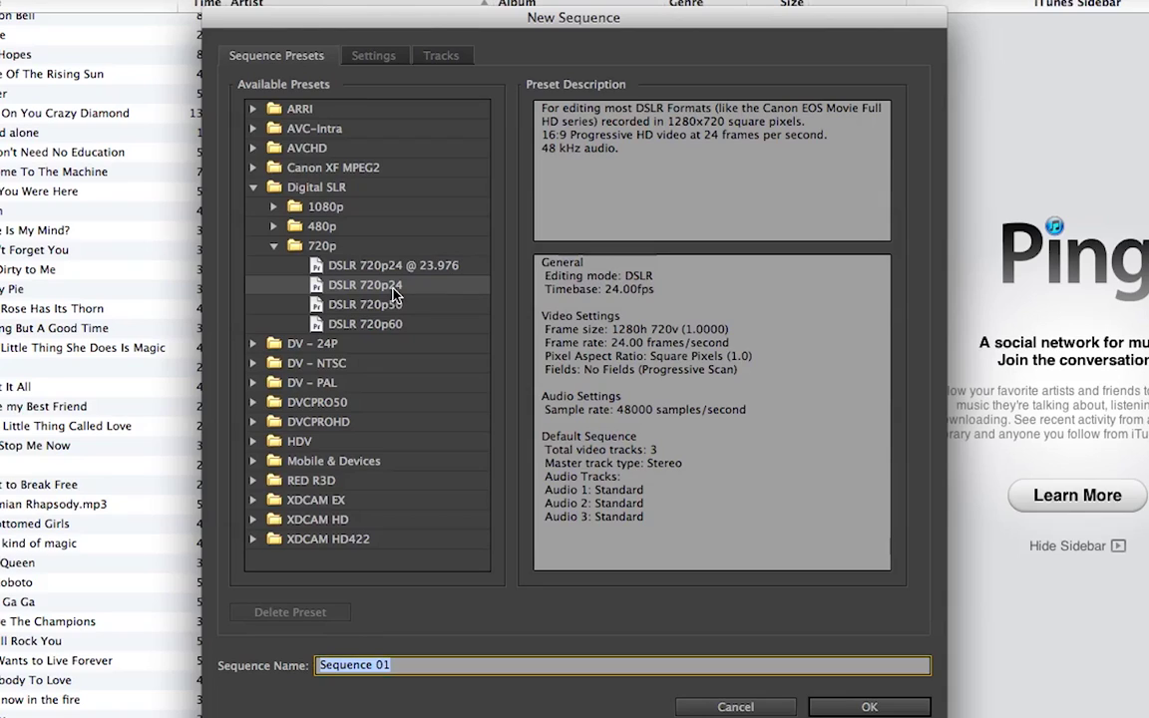
click(275, 207)
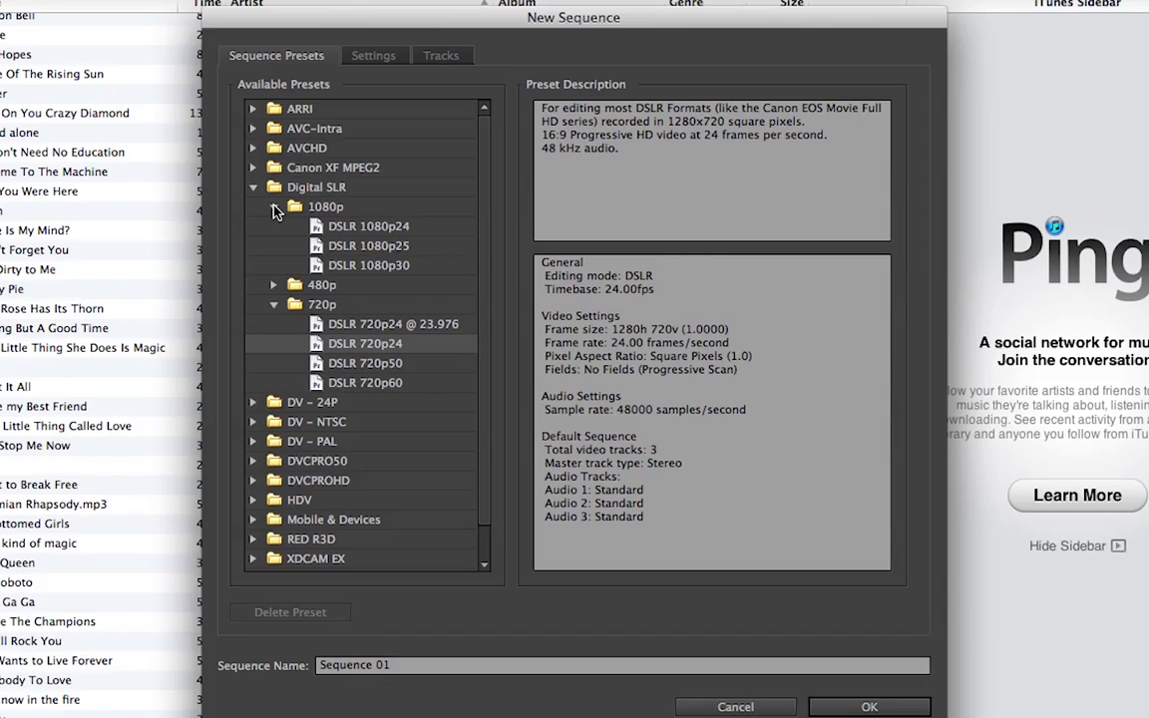
click(390, 247)
click(392, 228)
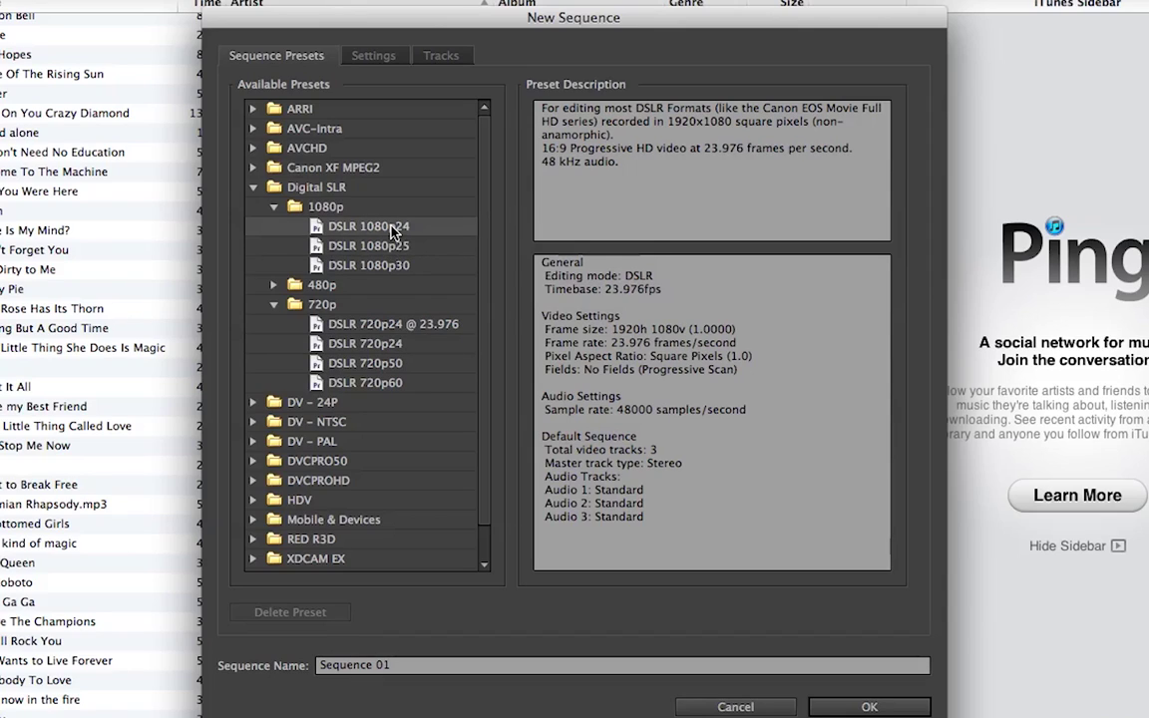
click(273, 305)
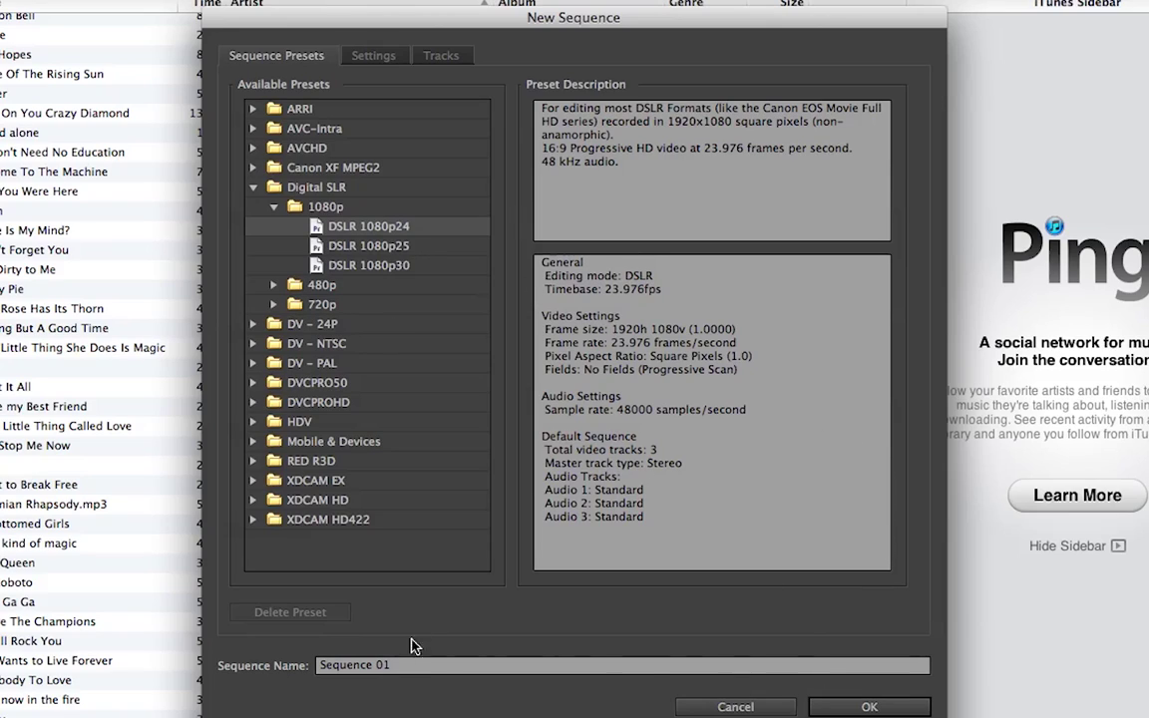
click(389, 670)
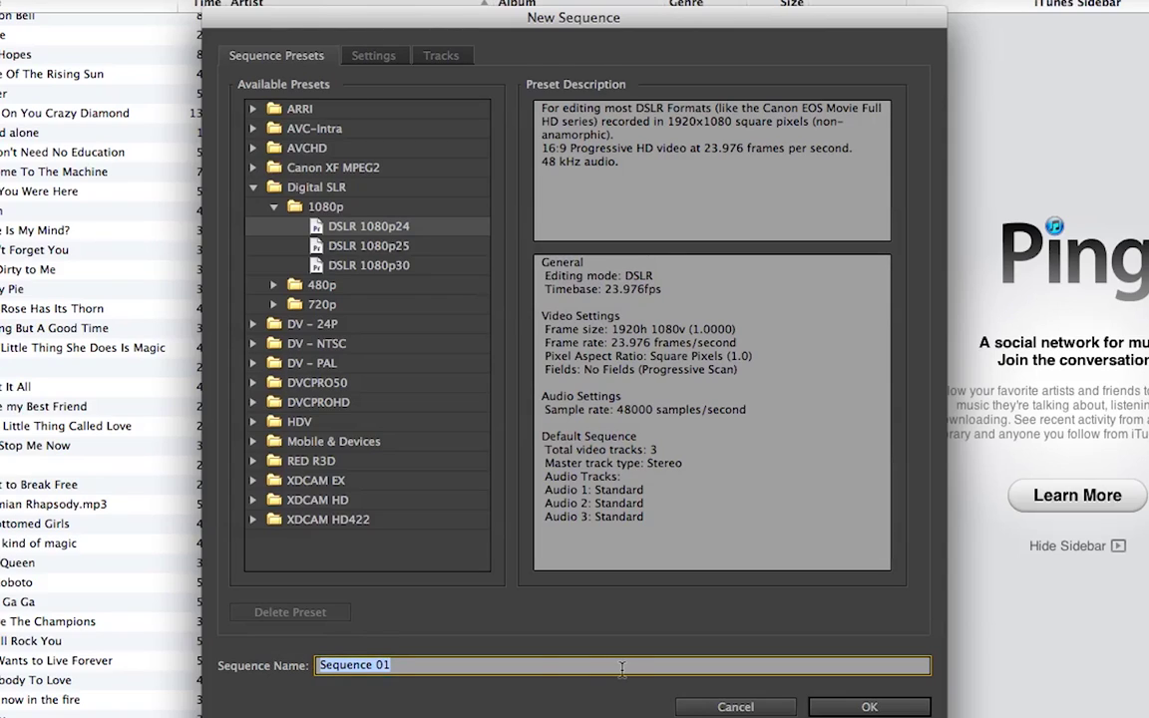
click(868, 707)
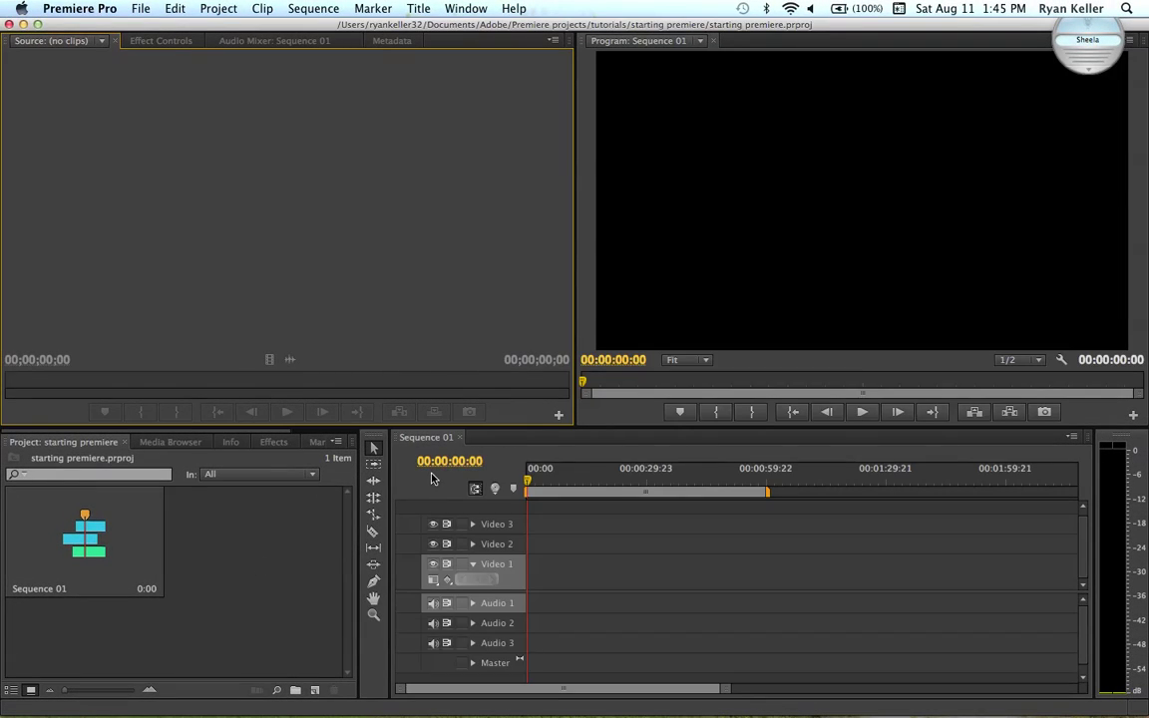
- Move the empty Sequence 01 playhead back to the start and focus the Project panel
drag(589, 480, 479, 485)
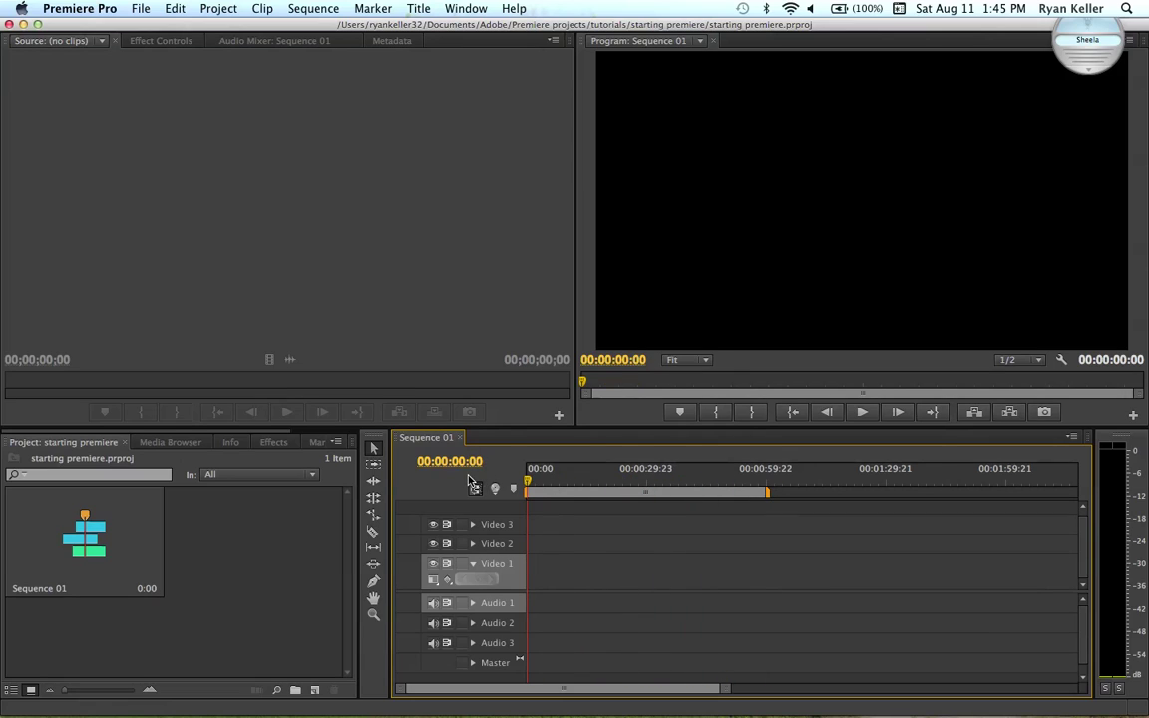
click(194, 537)
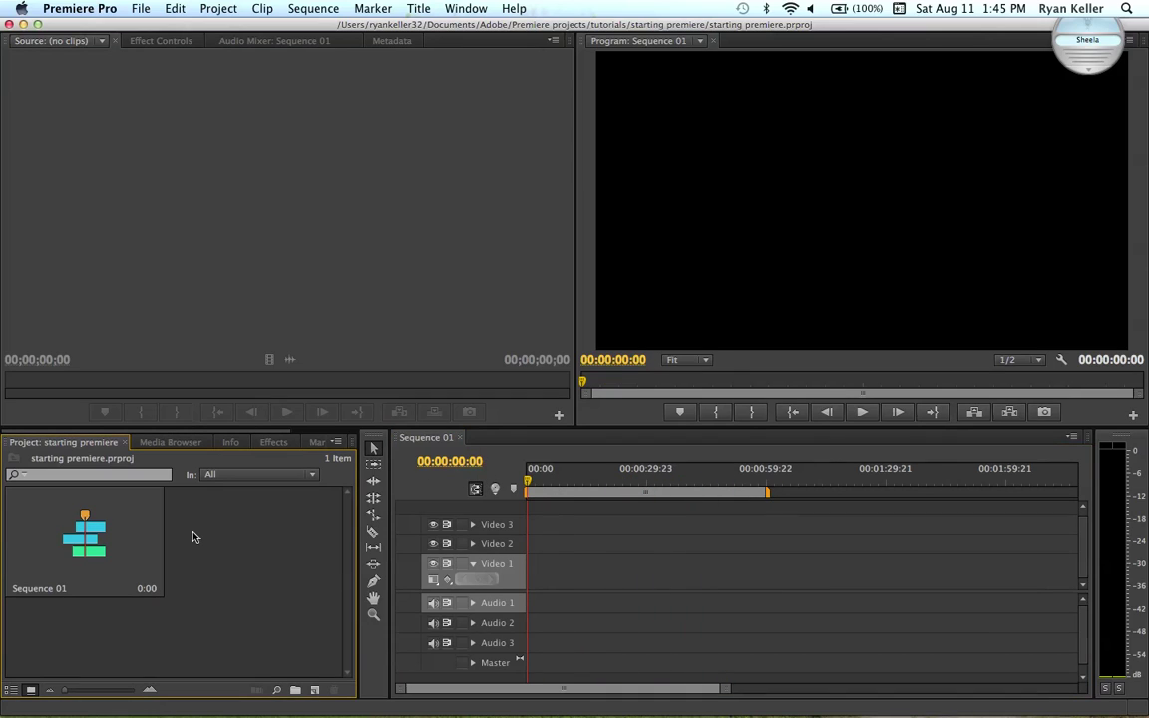
- Import larrys_doc.mov from the home folder's Movies directory into the project bin
click(141, 9)
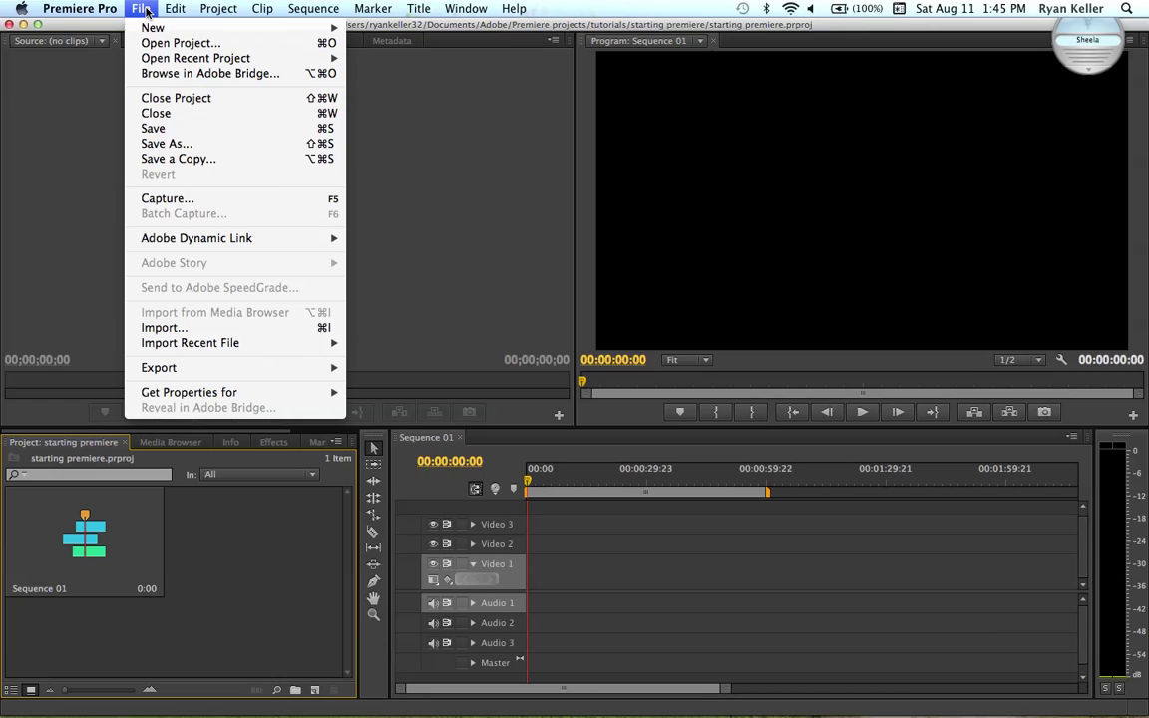
click(195, 328)
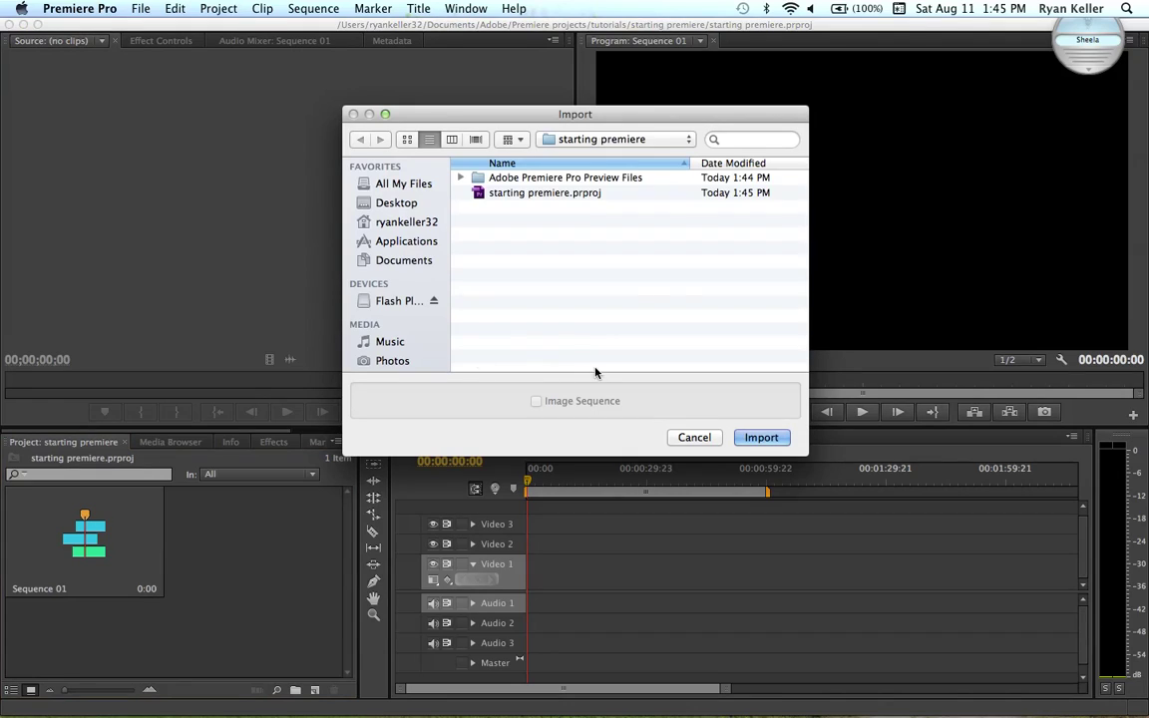
click(611, 140)
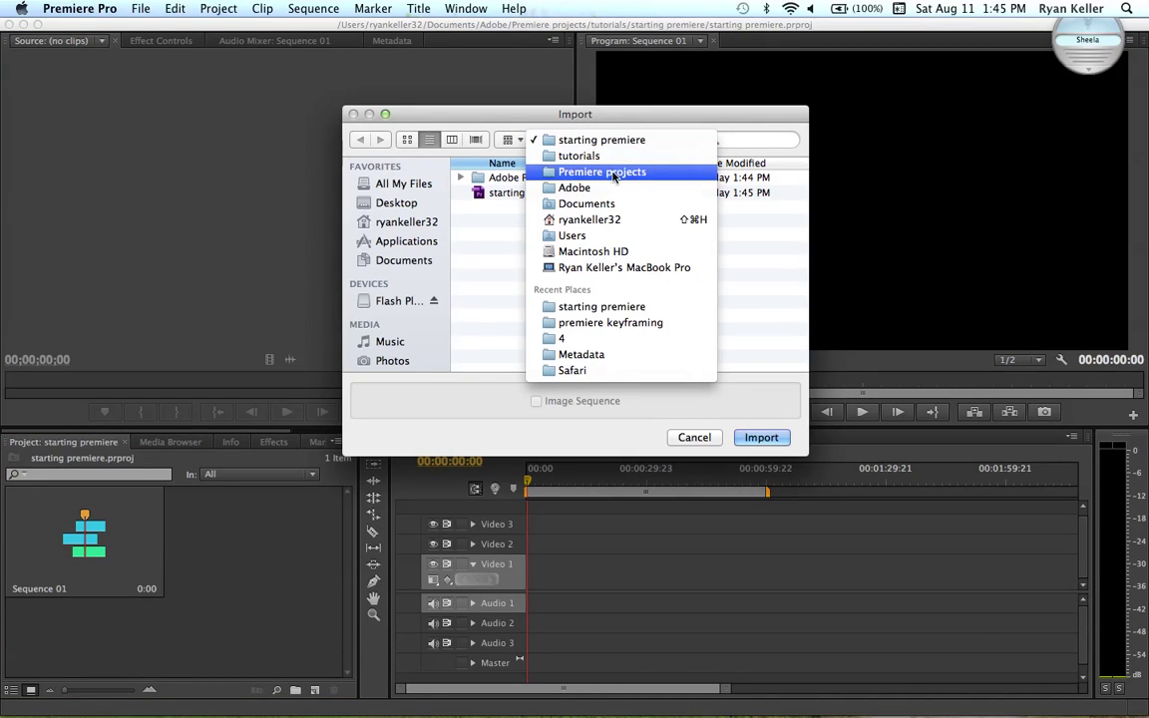
click(477, 300)
click(359, 223)
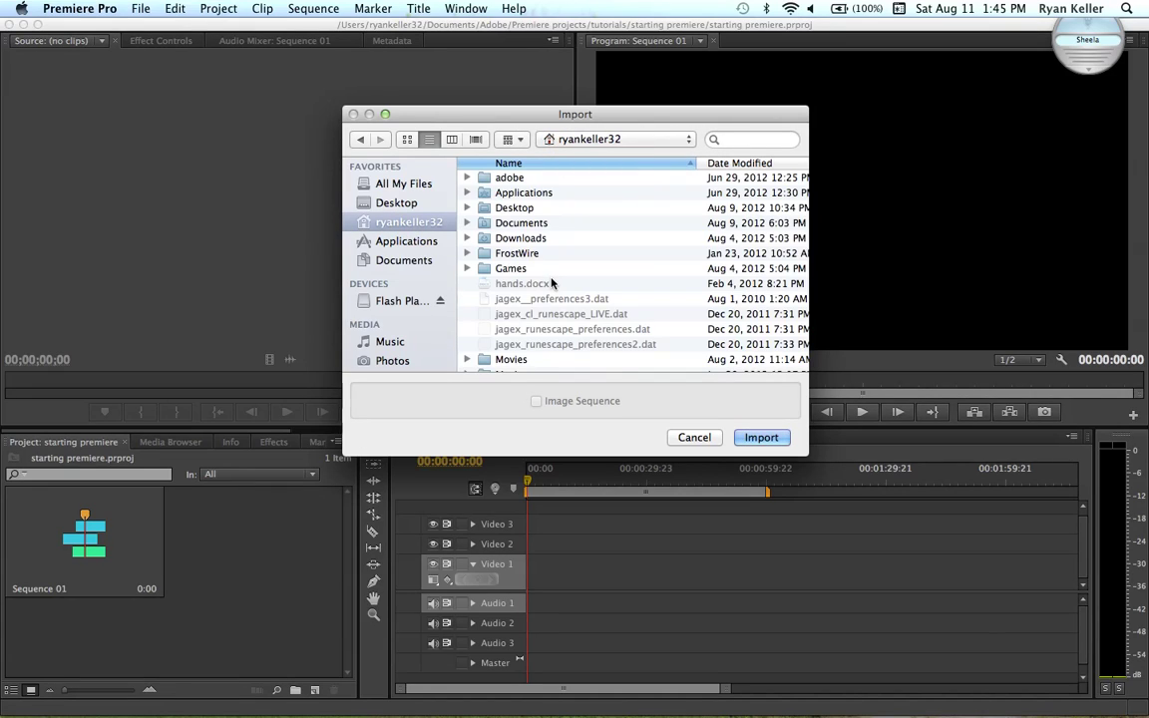
scroll(552, 283, down, 2)
click(529, 315)
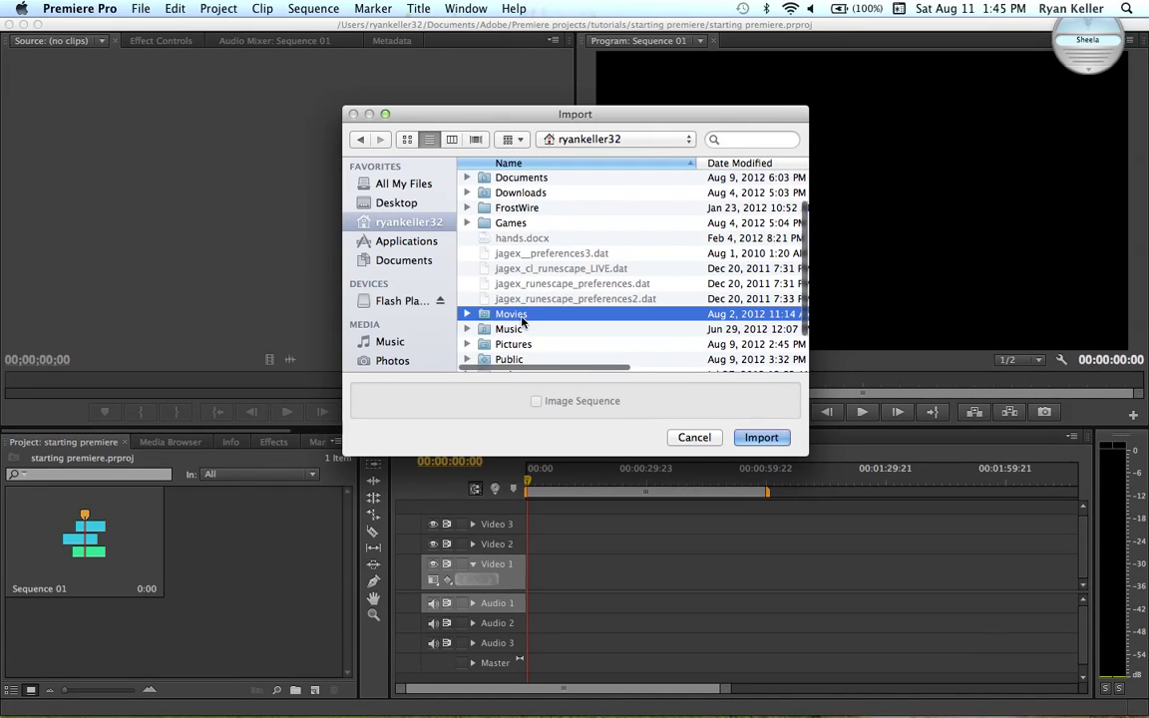
double_click(583, 316)
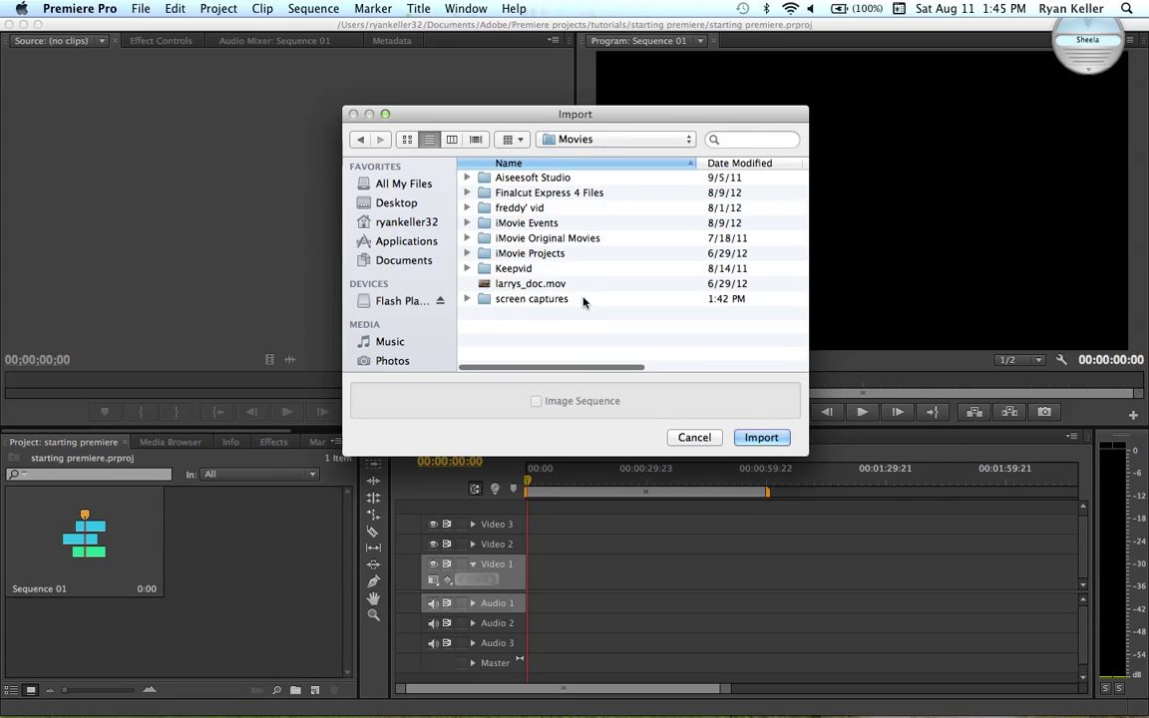
click(520, 286)
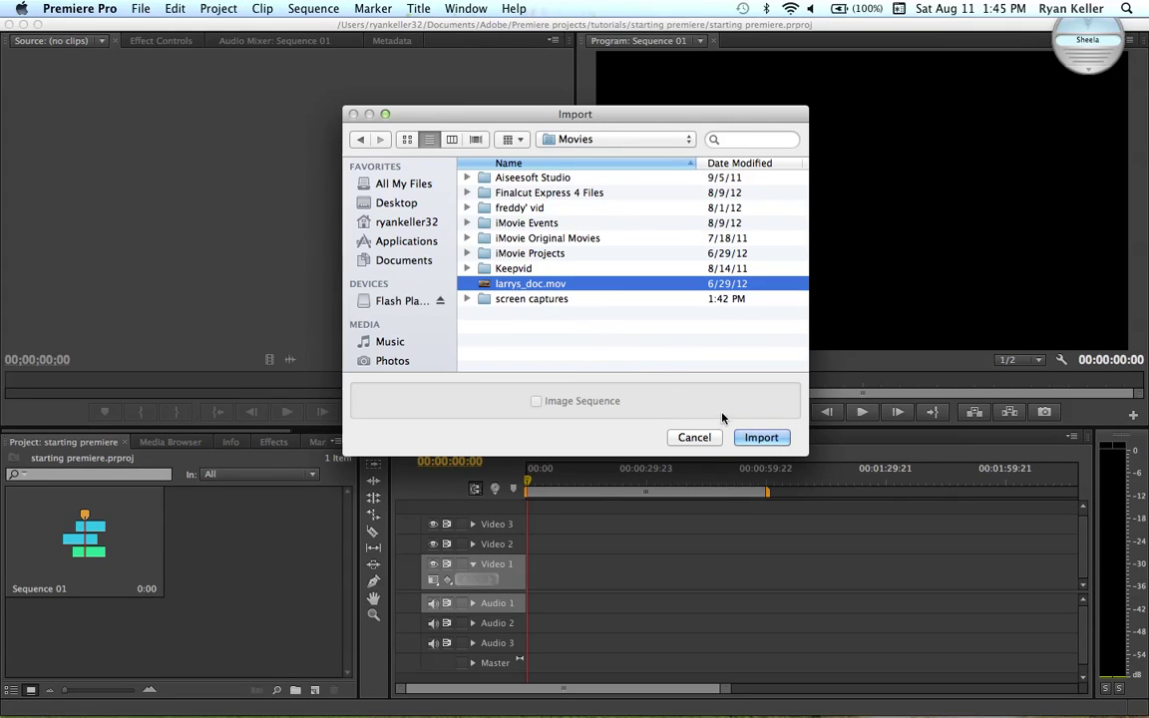
click(761, 438)
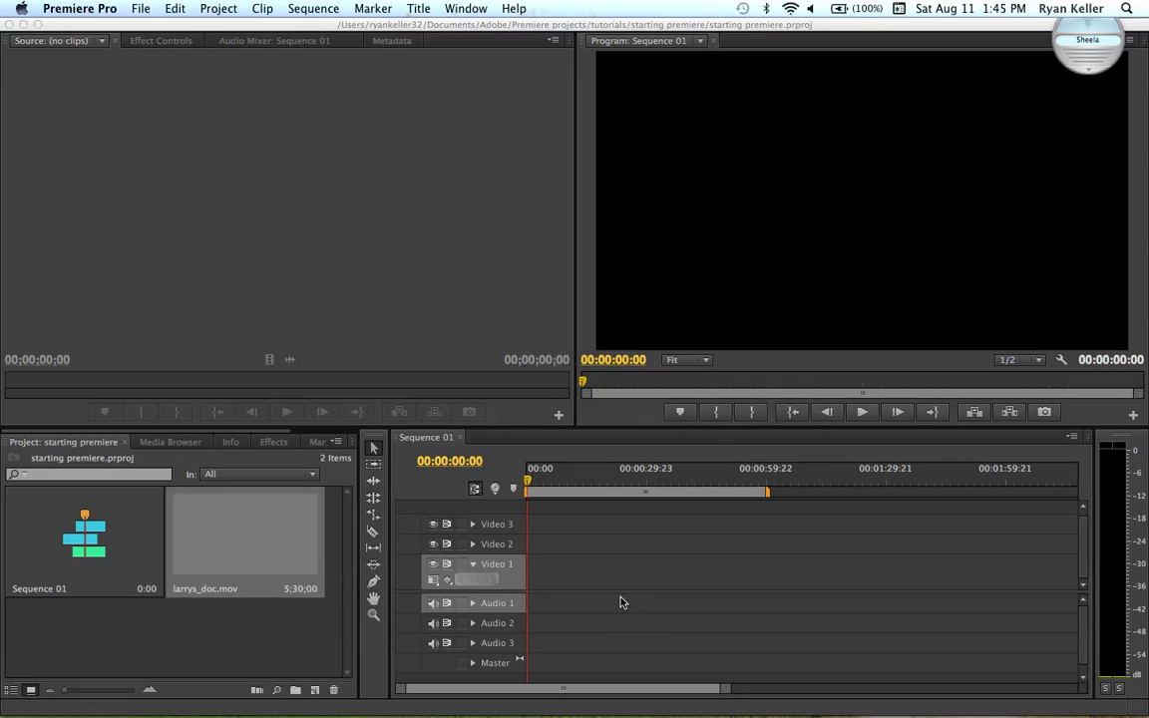
- Open larrys_doc.mov in the Source monitor and find the start of the lathe shot
click(252, 555)
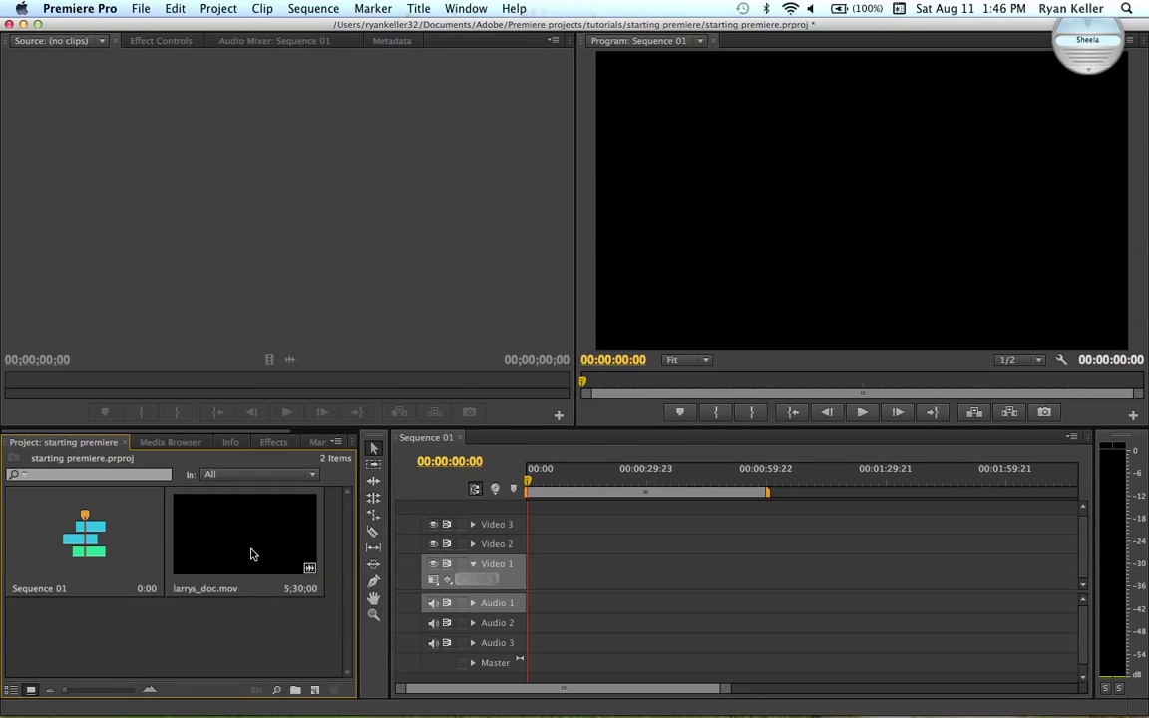
double_click(251, 555)
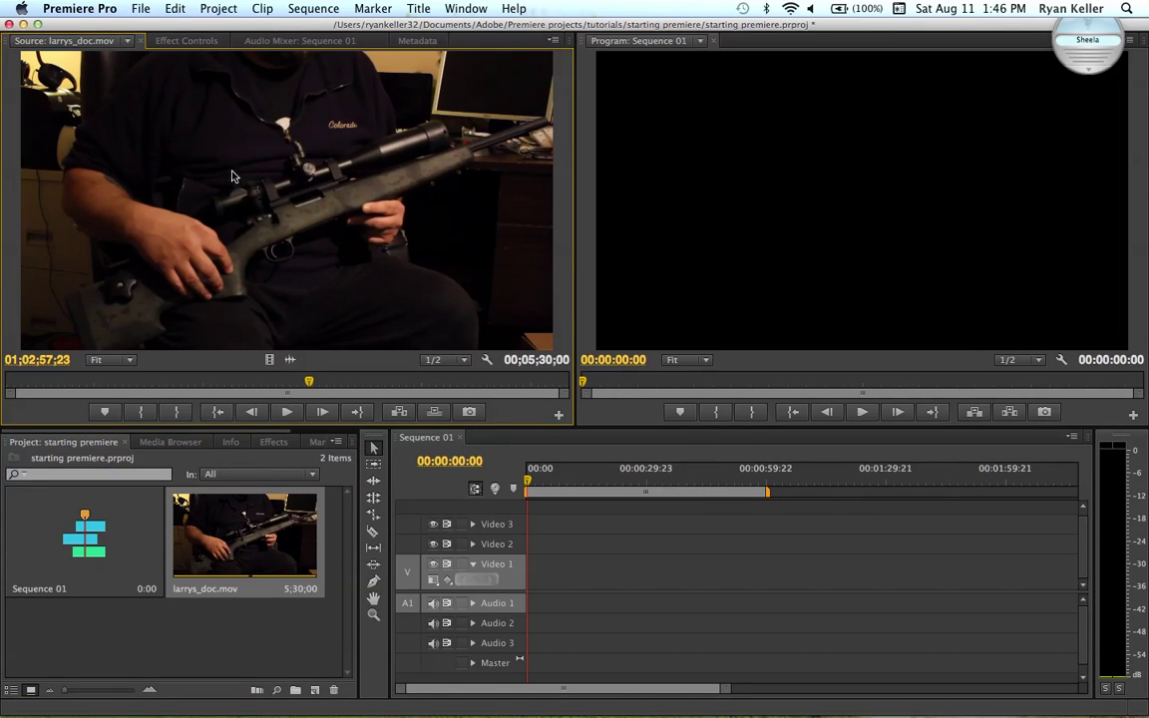
click(255, 382)
drag(256, 382, 113, 385)
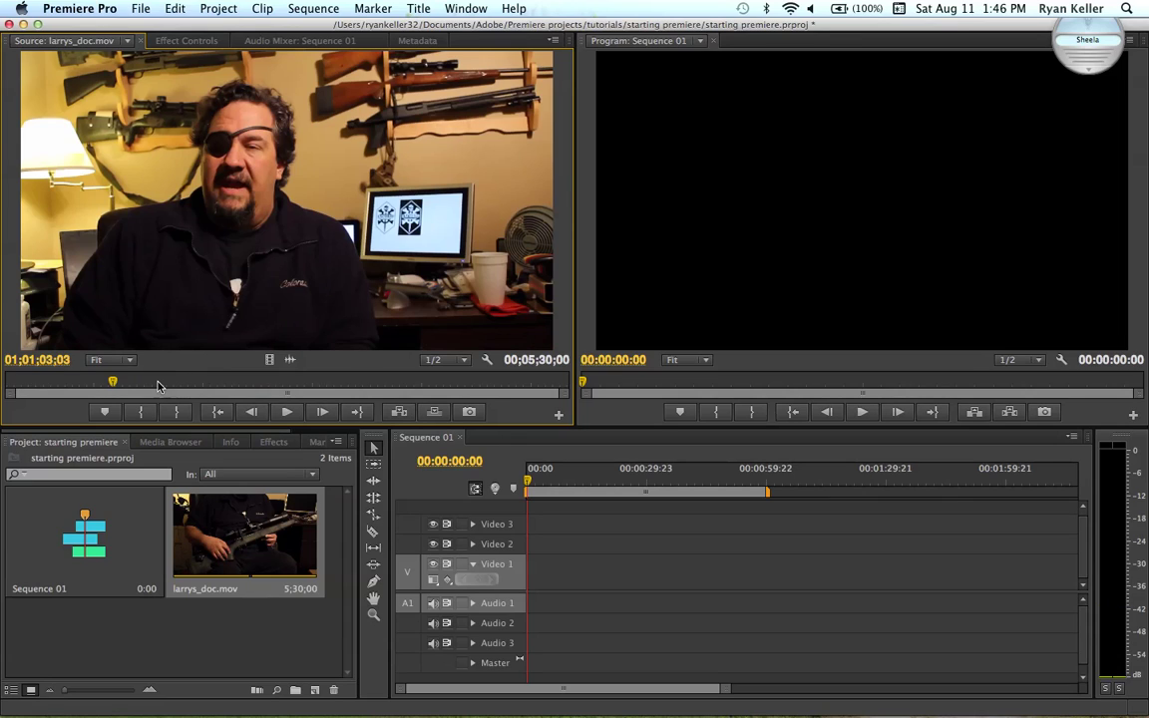
key(space)
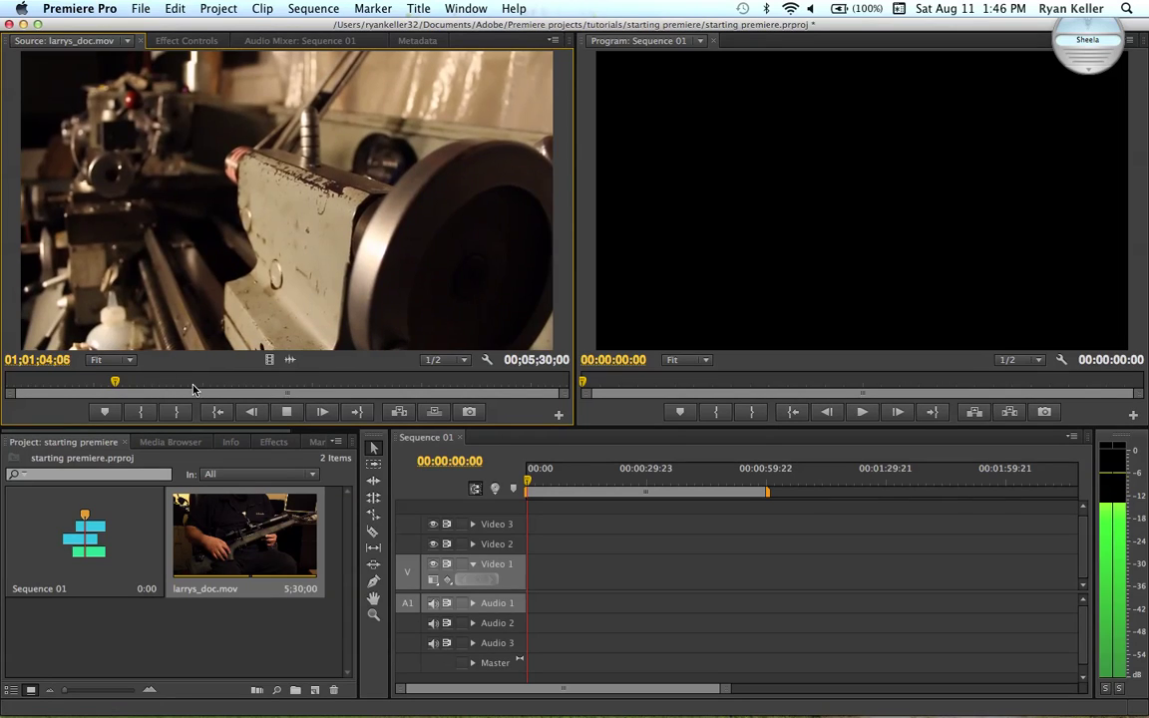
key(space)
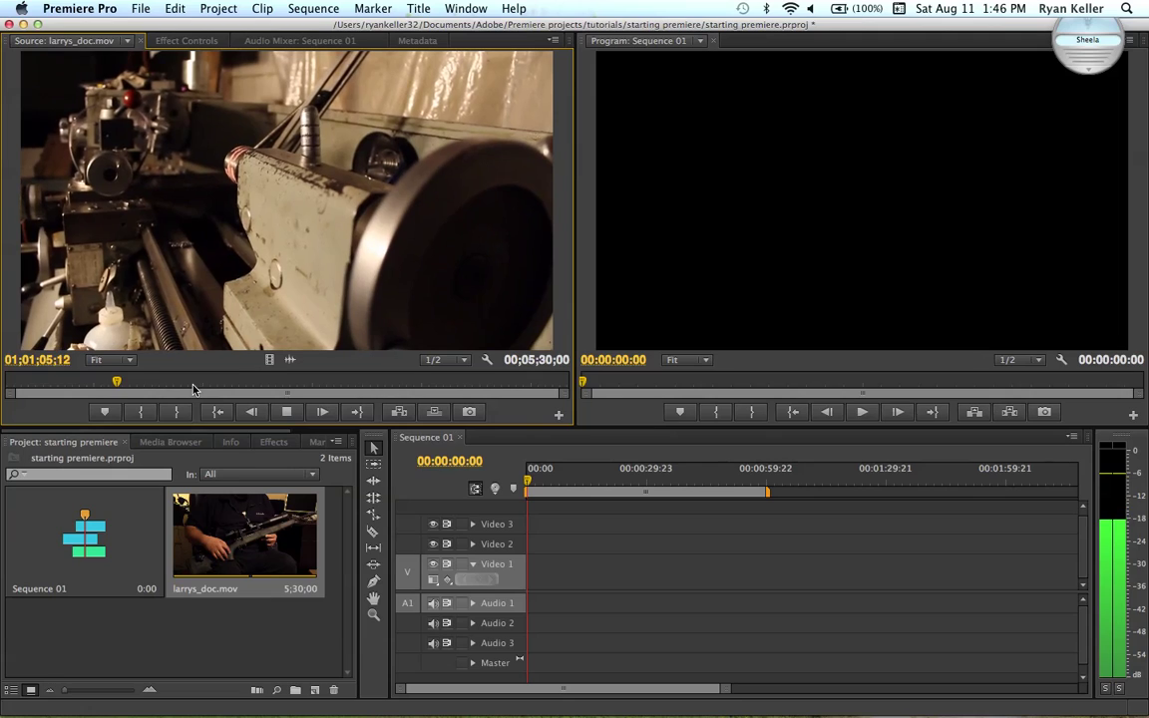
drag(118, 384, 115, 385)
- Mark an In point at the lathe shot and an Out point 3;18 later
key(i)
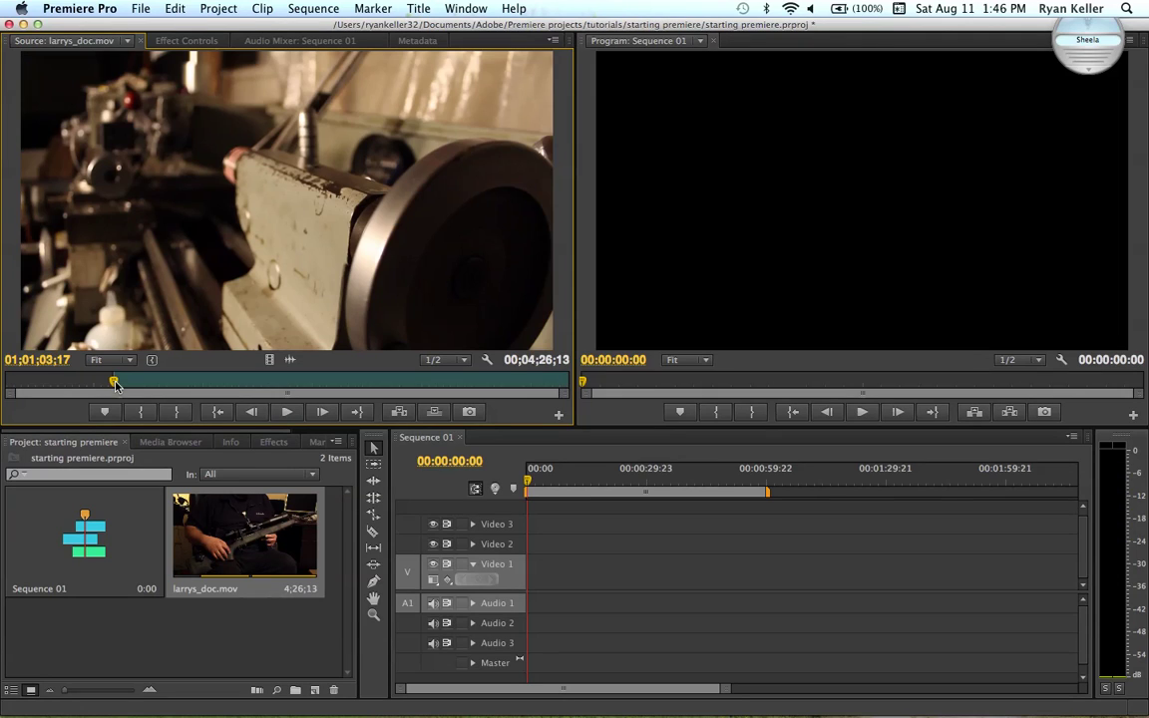
key(space)
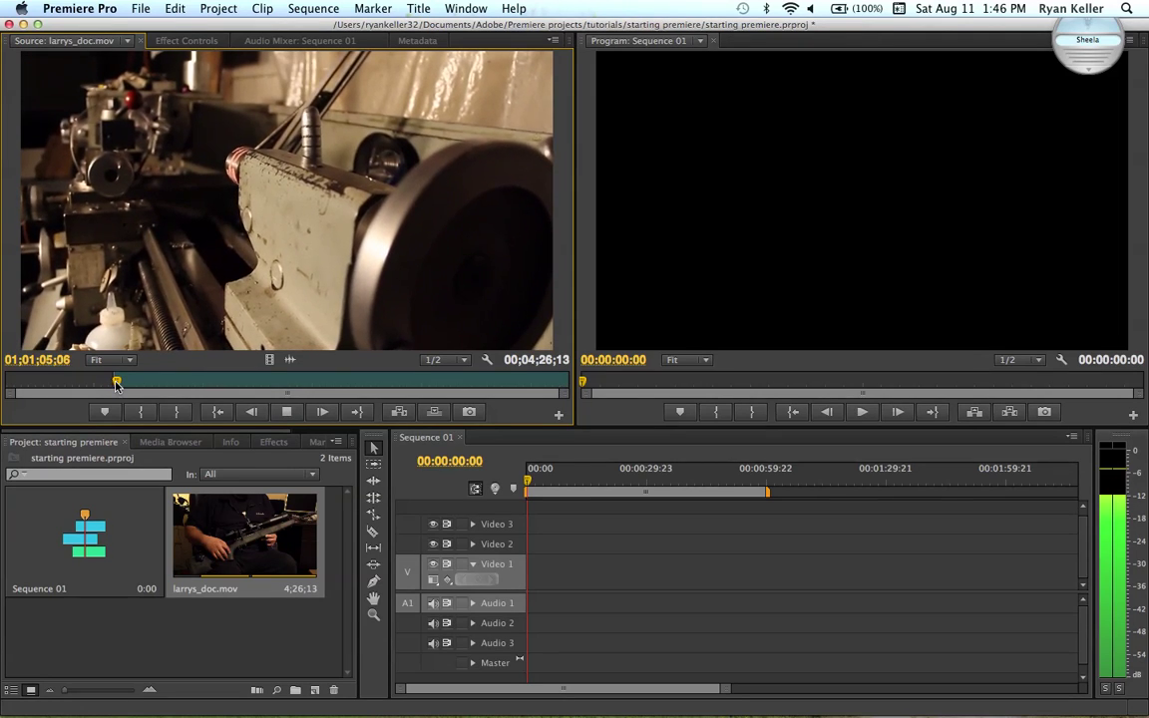
key(space)
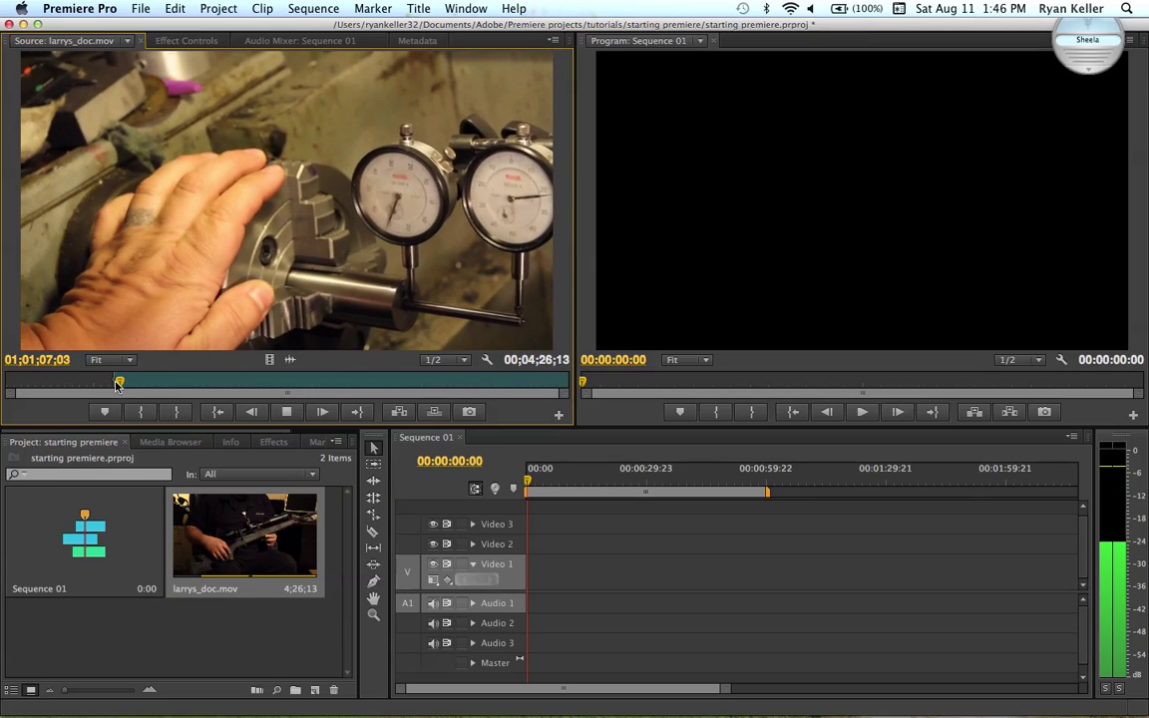
key(o)
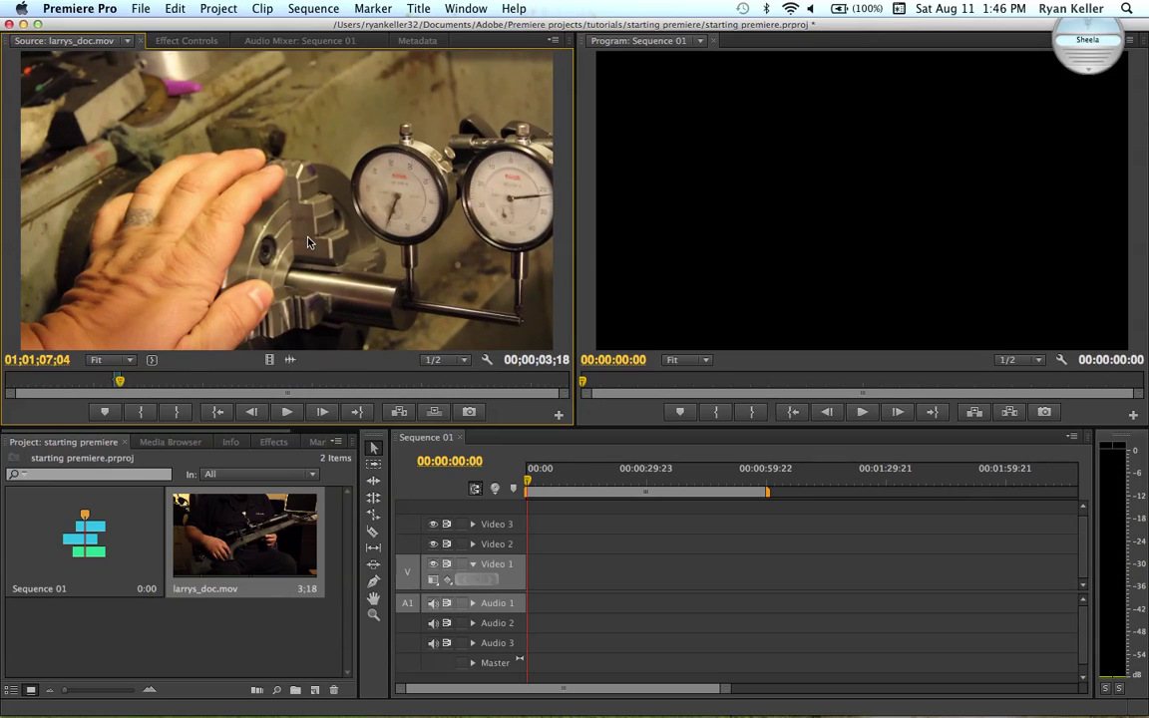
- Place the trimmed clip on Video 1 and Audio 1, keeping the existing sequence settings
drag(308, 243, 547, 579)
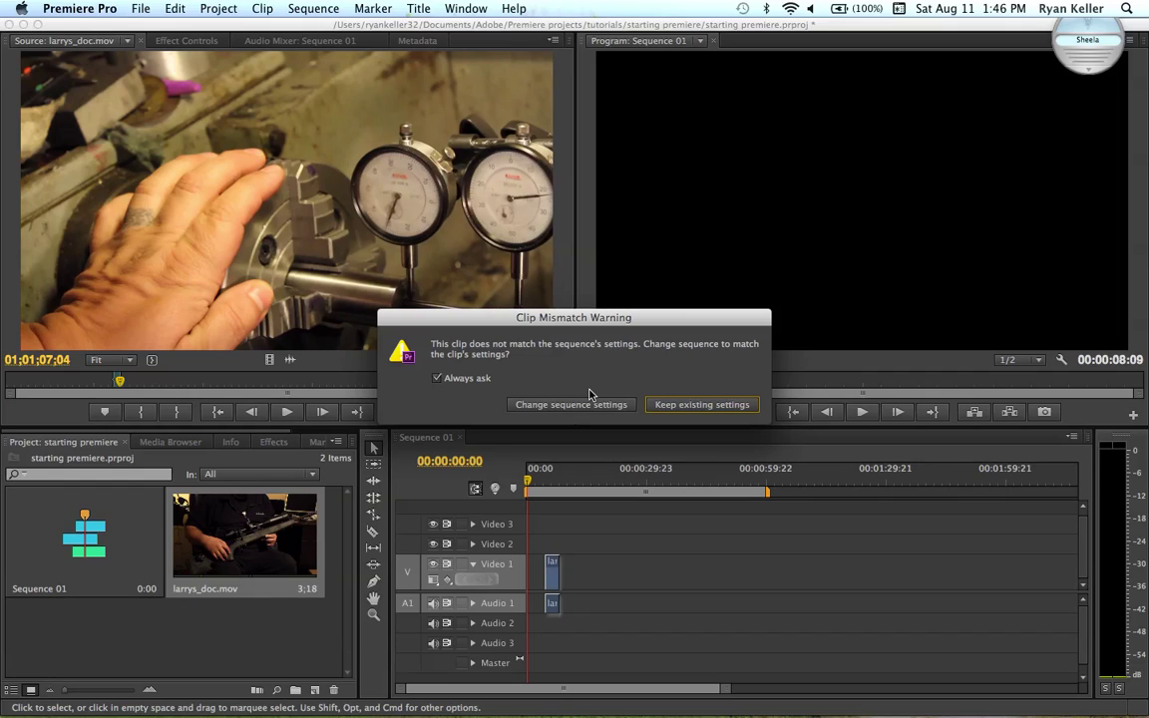
click(664, 405)
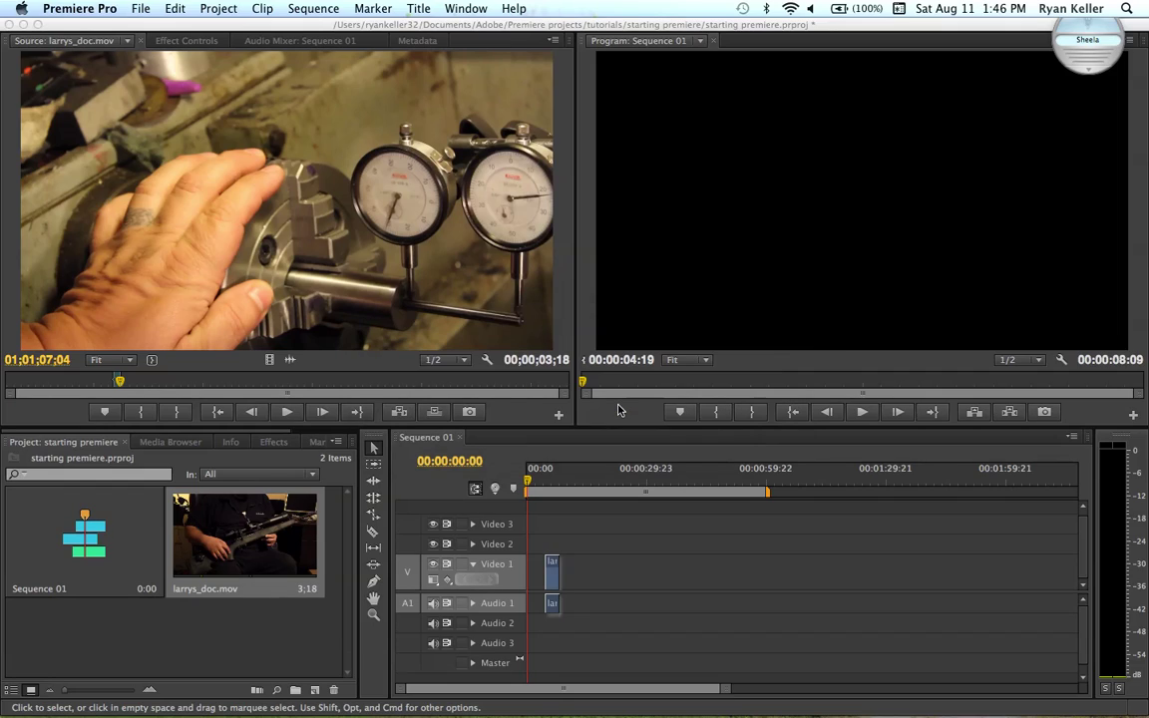
click(545, 486)
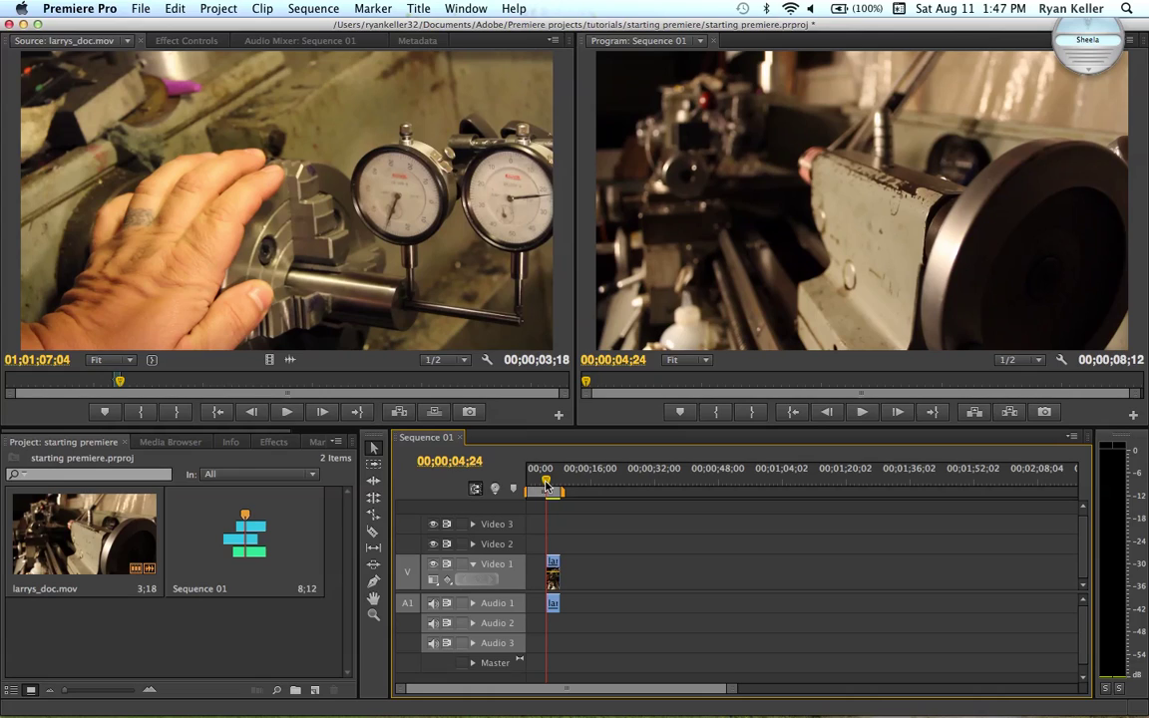
- Play the trimmed clip in Sequence 01, then drag it off the timeline
key(space)
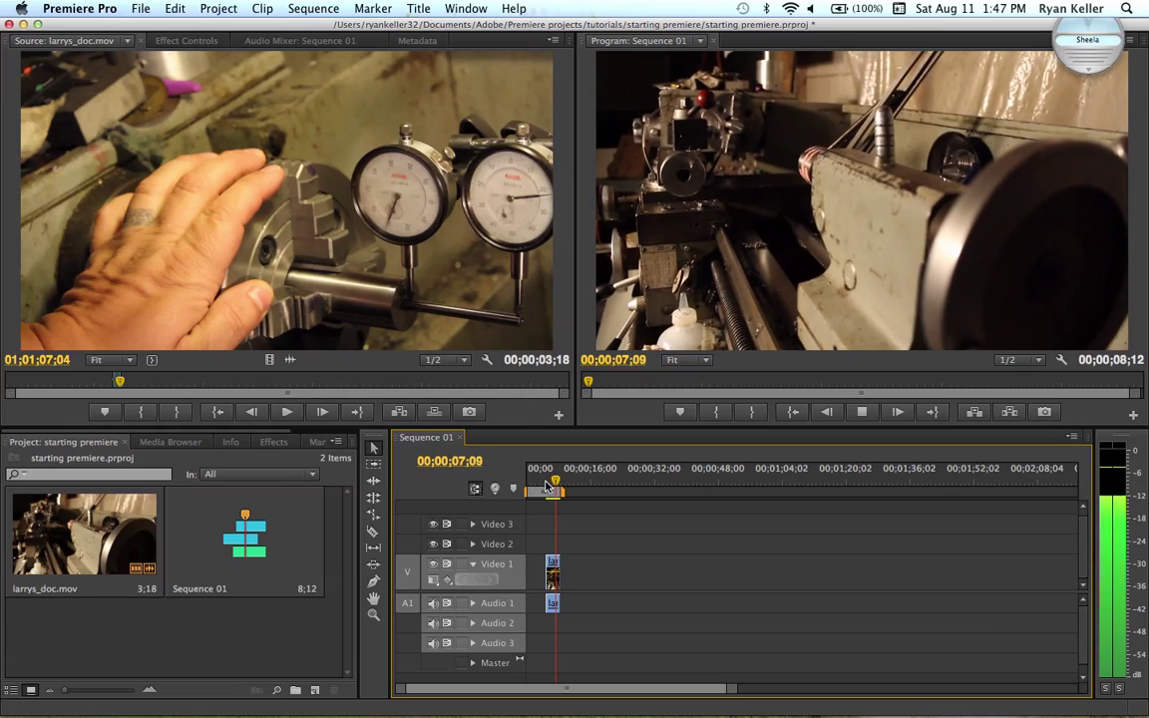
drag(547, 486, 532, 485)
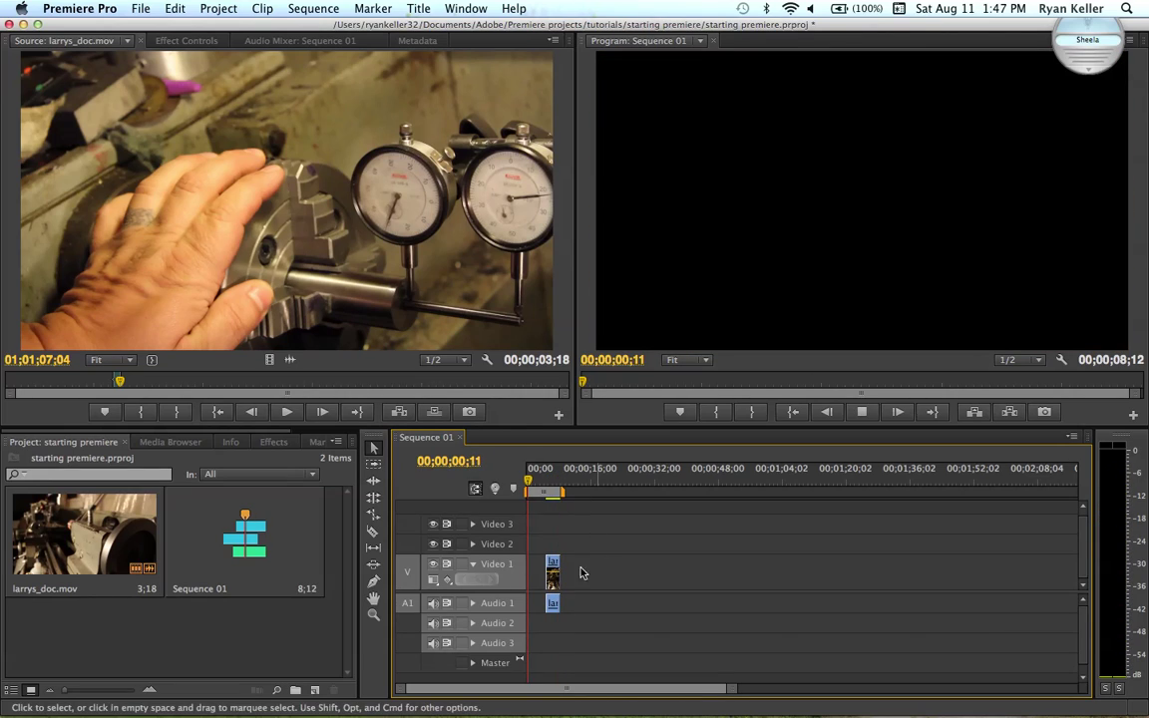
drag(554, 578, 248, 576)
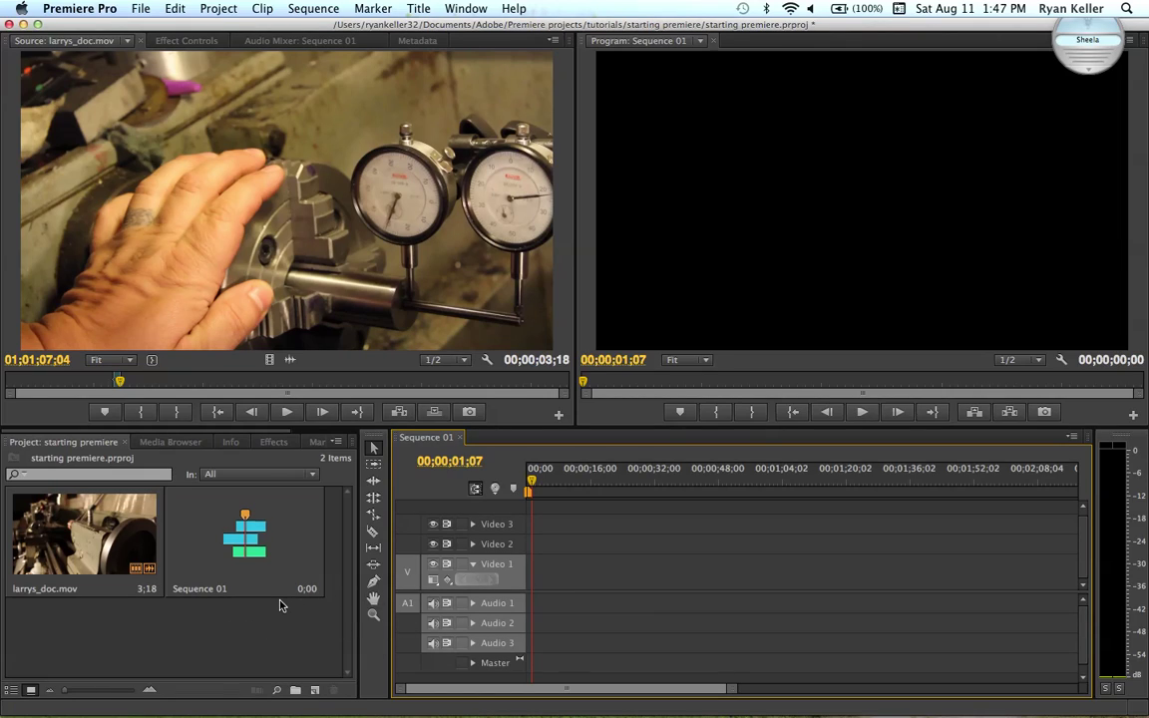
- Drag the empty Sequence 01 playhead back to 00;00;00;00
drag(531, 488, 516, 485)
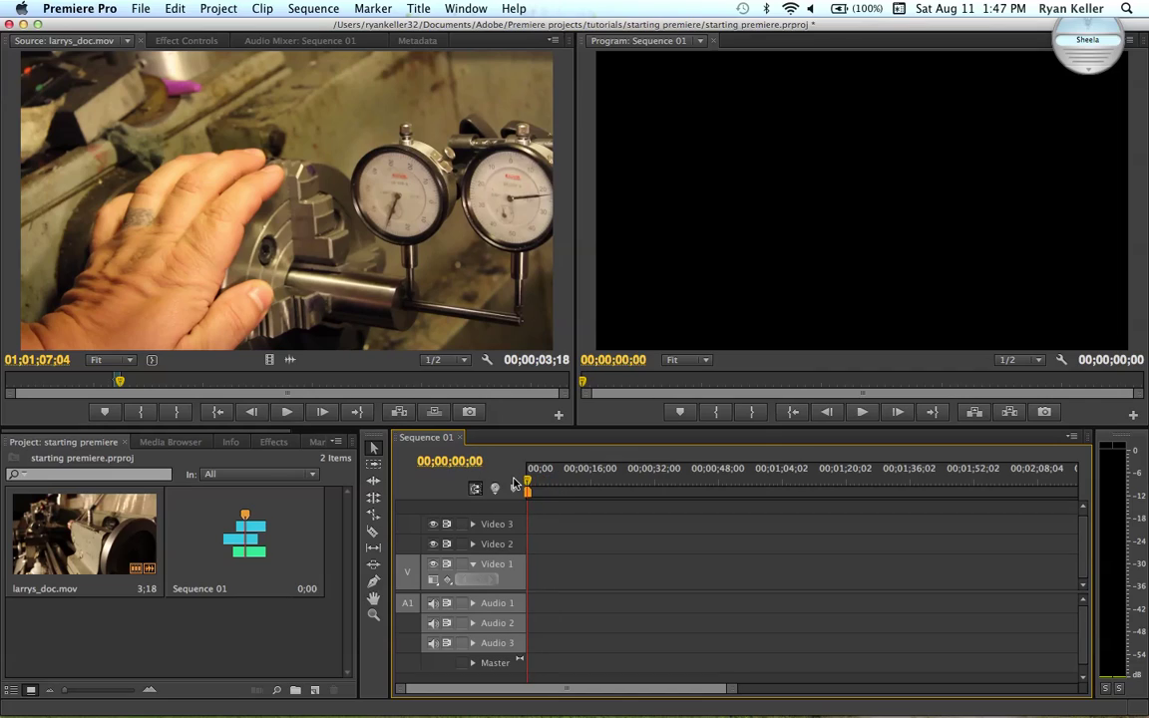